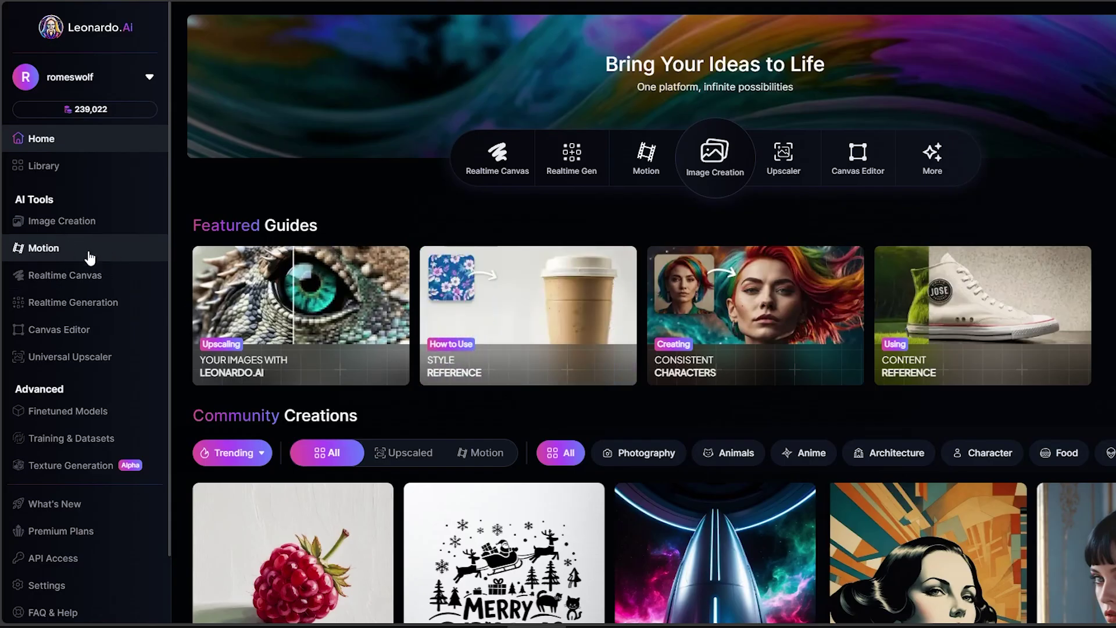
Step: In Realtime Generation, set the Kids Illustration element to 0.5 and generate a new random-seed version of the robotic ant
{"action": "left_click", "coordinate": [79, 308]}
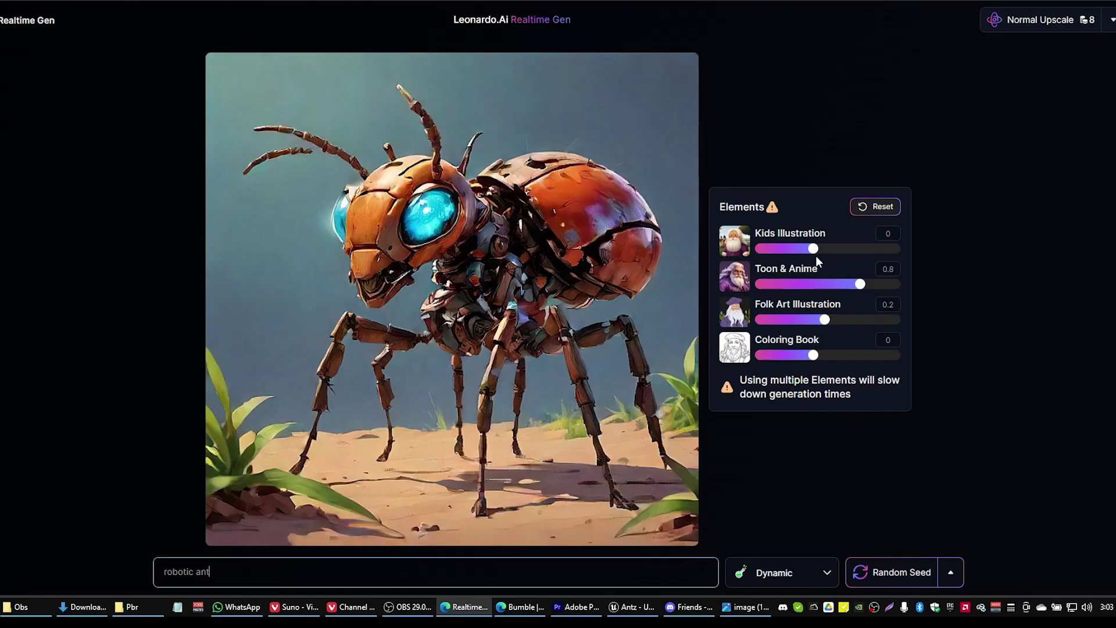
{"action": "left_click_drag", "start_coordinate": [815, 251], "coordinate": [842, 255]}
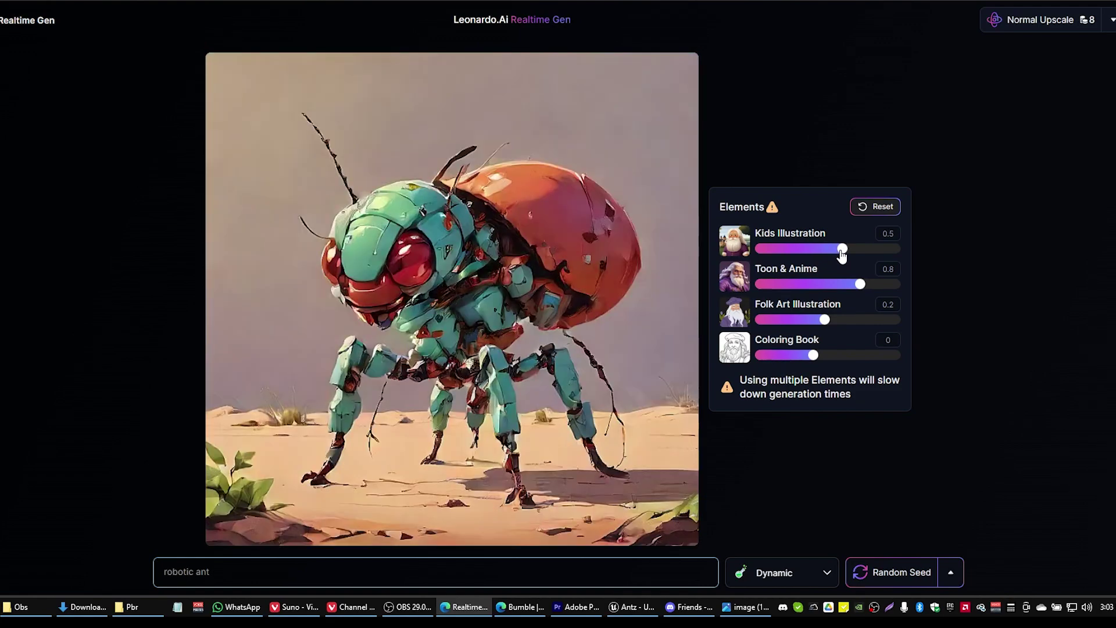
{"action": "left_click", "coordinate": [888, 583]}
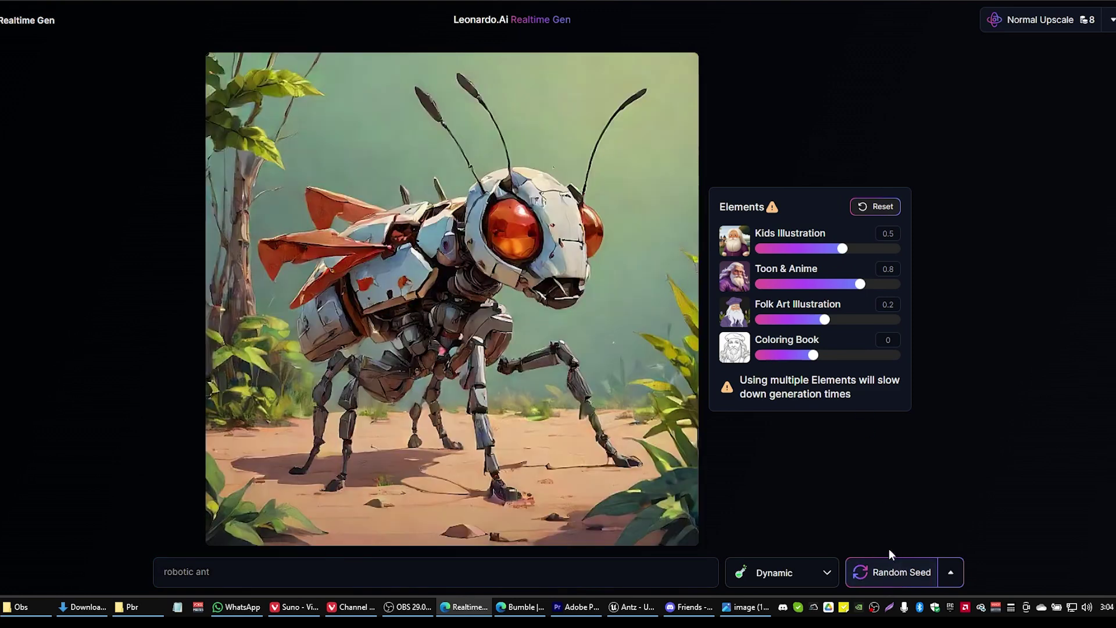
Step: Add "black" to the start of the prompt so it reads "black robotic ant"
{"action": "left_click", "coordinate": [232, 574]}
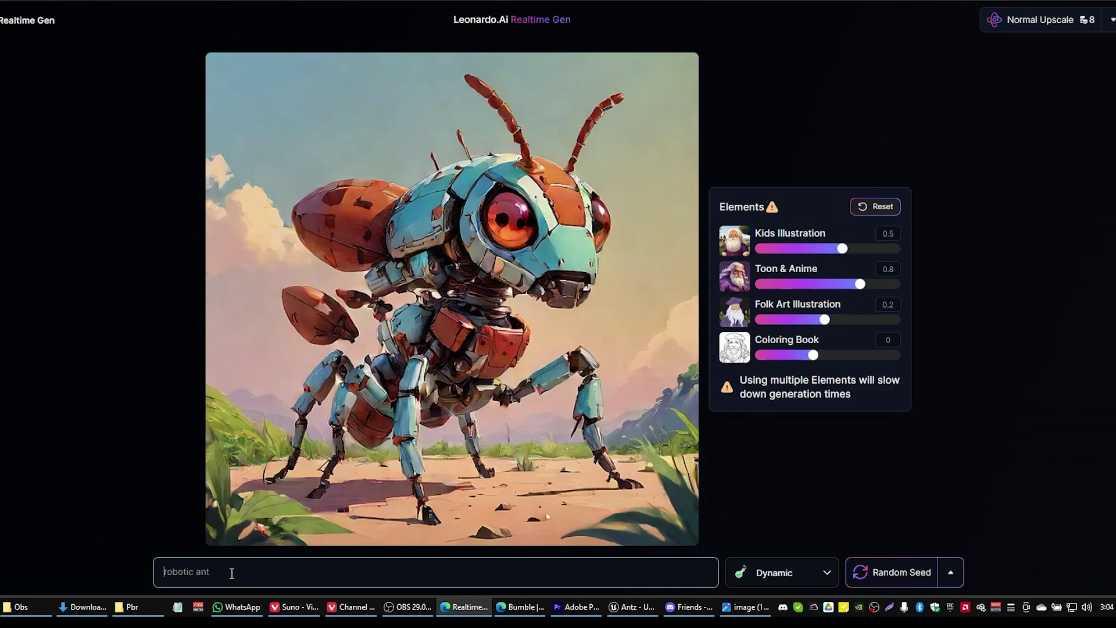
{"action": "type", "text": "black"}
{"action": "left_click", "coordinate": [813, 435]}
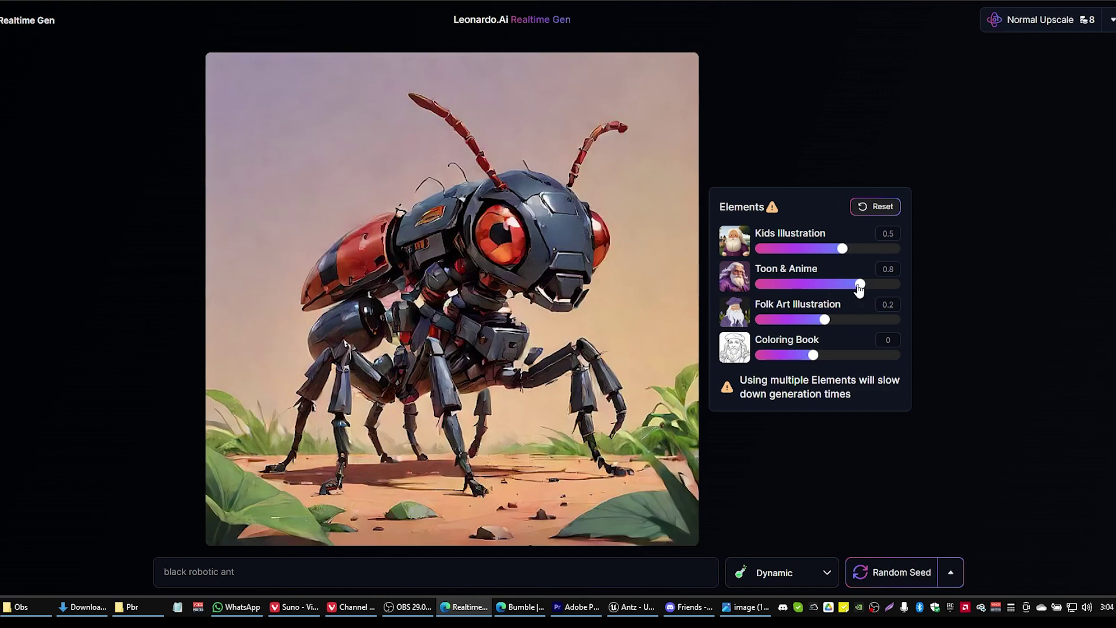
Step: Set Kids Illustration to 0.5, Toon & Anime to -0.5 and Folk Art Illustration to 0.3, and regenerate with a random seed
{"action": "left_click_drag", "start_coordinate": [859, 287], "coordinate": [853, 289]}
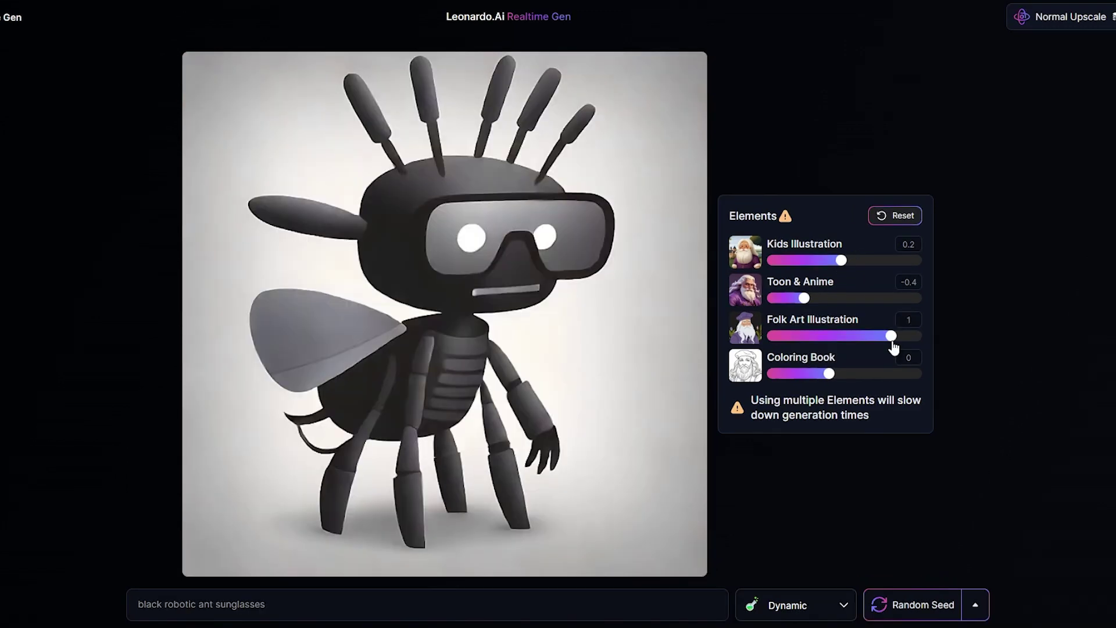
{"action": "left_click_drag", "start_coordinate": [890, 337], "coordinate": [903, 342]}
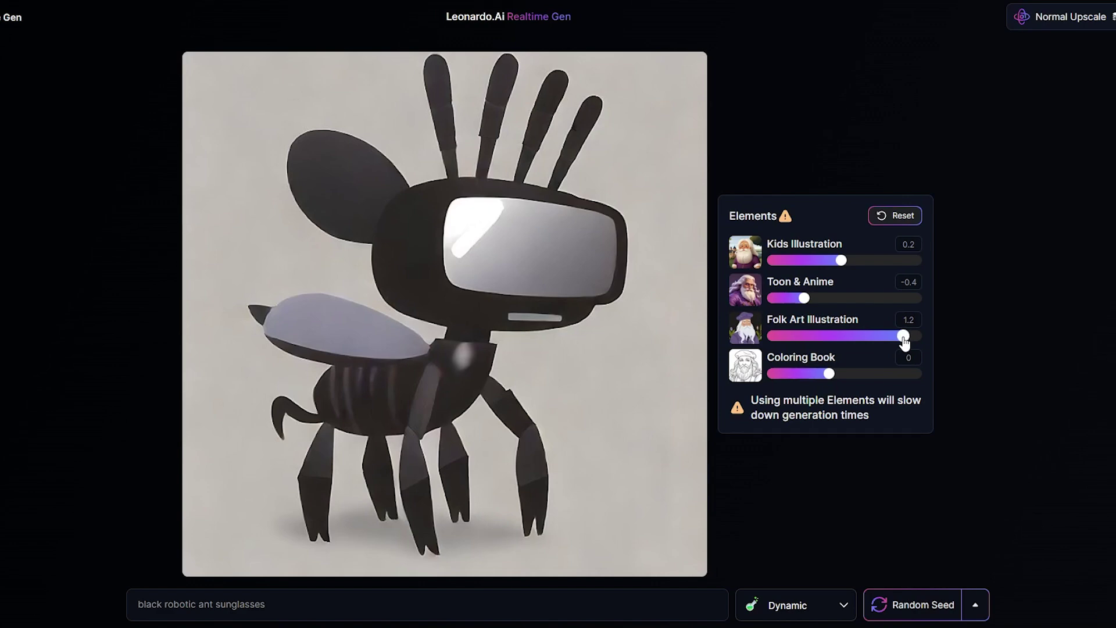
{"action": "left_click", "coordinate": [860, 336]}
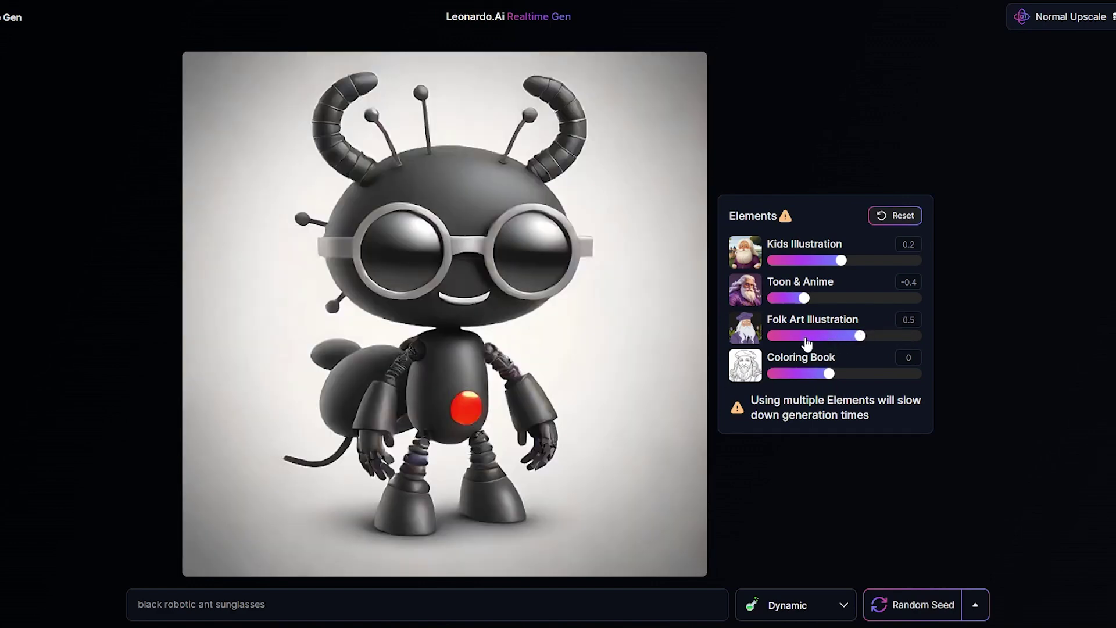
{"action": "left_click", "coordinate": [847, 336]}
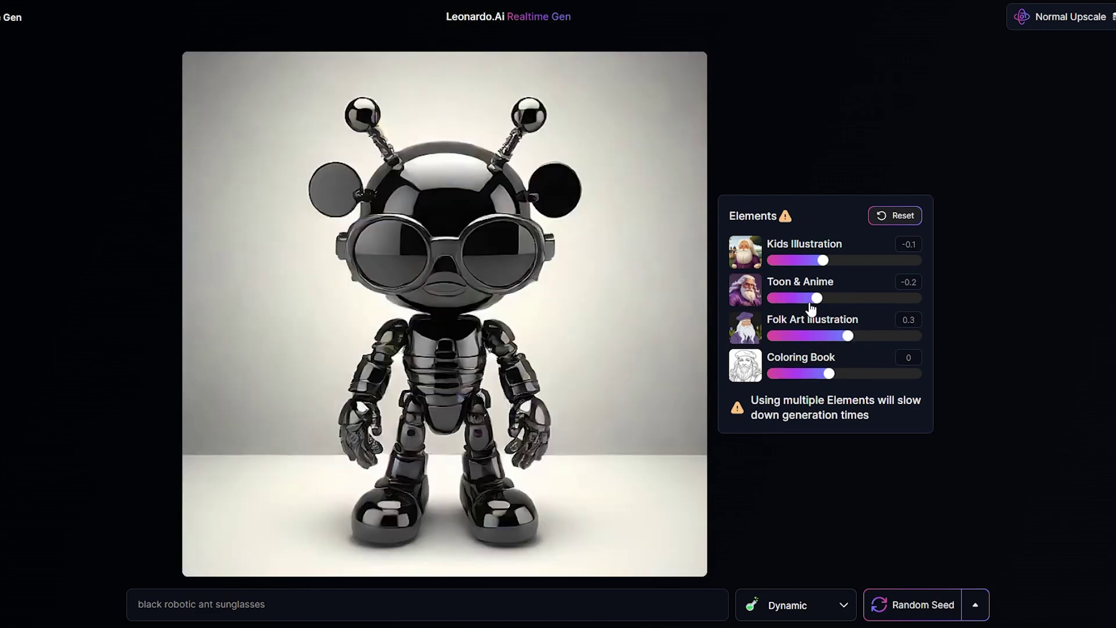
{"action": "left_click", "coordinate": [798, 297]}
{"action": "left_click_drag", "start_coordinate": [825, 261], "coordinate": [860, 261]}
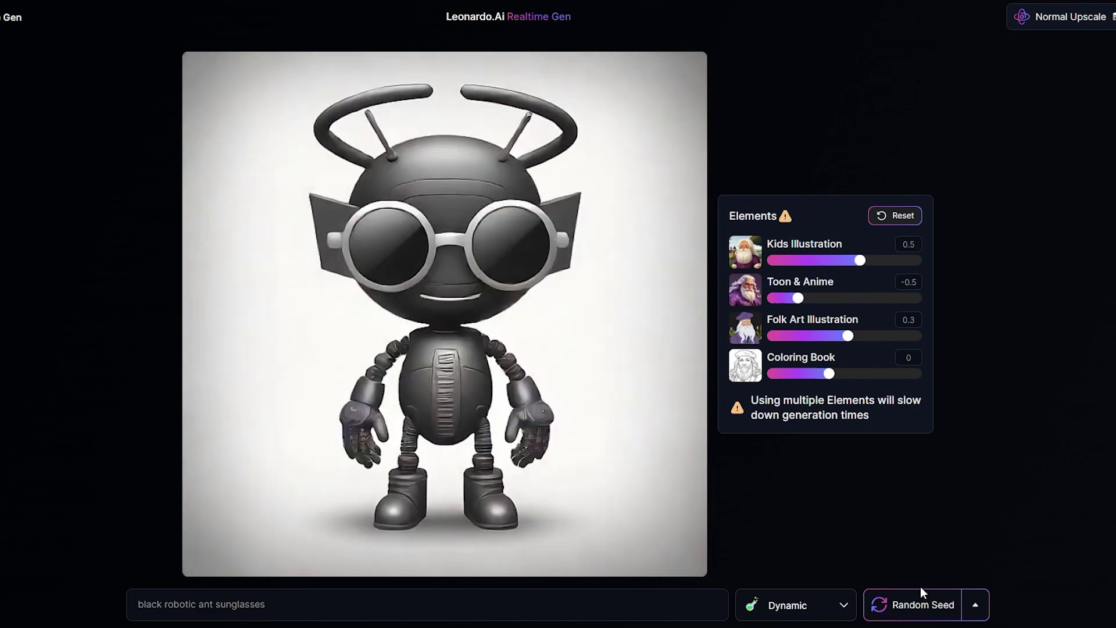
{"action": "left_click", "coordinate": [251, 605]}
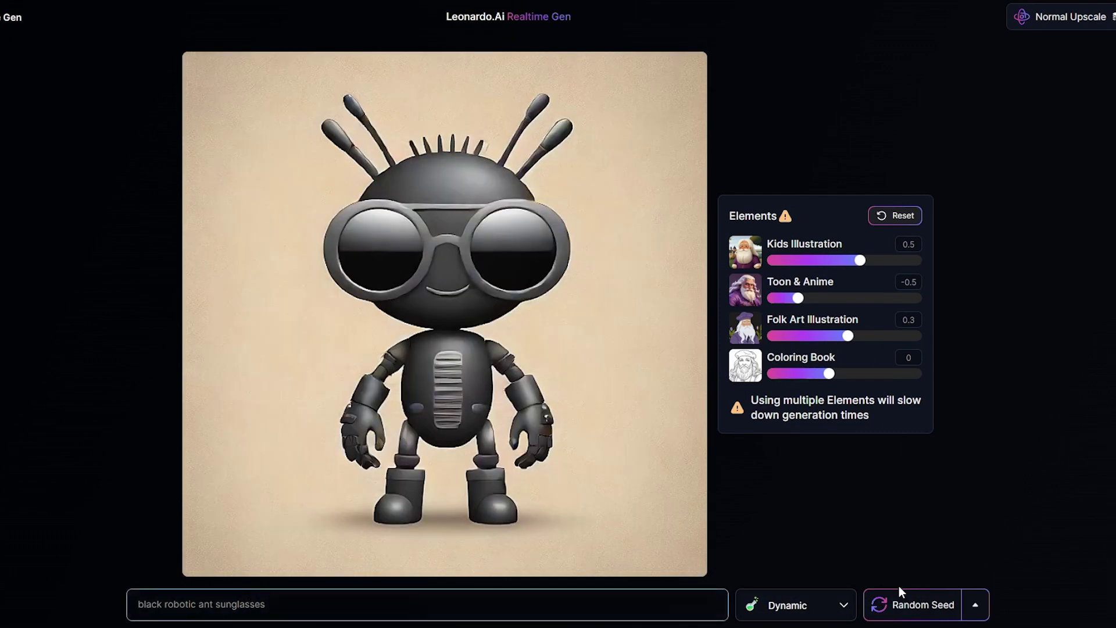
{"action": "left_click", "coordinate": [906, 610]}
Step: Set the generation style to Cinematic after trying Painting, and remove "sunglasses" from the prompt
{"action": "left_click", "coordinate": [843, 606]}
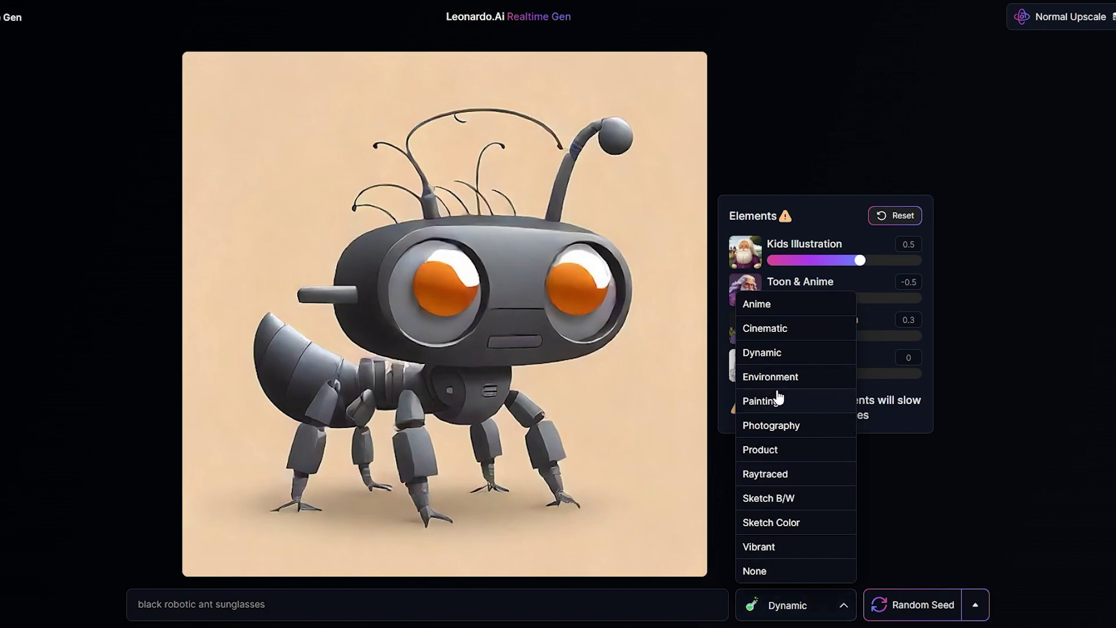
{"action": "left_click", "coordinate": [761, 400]}
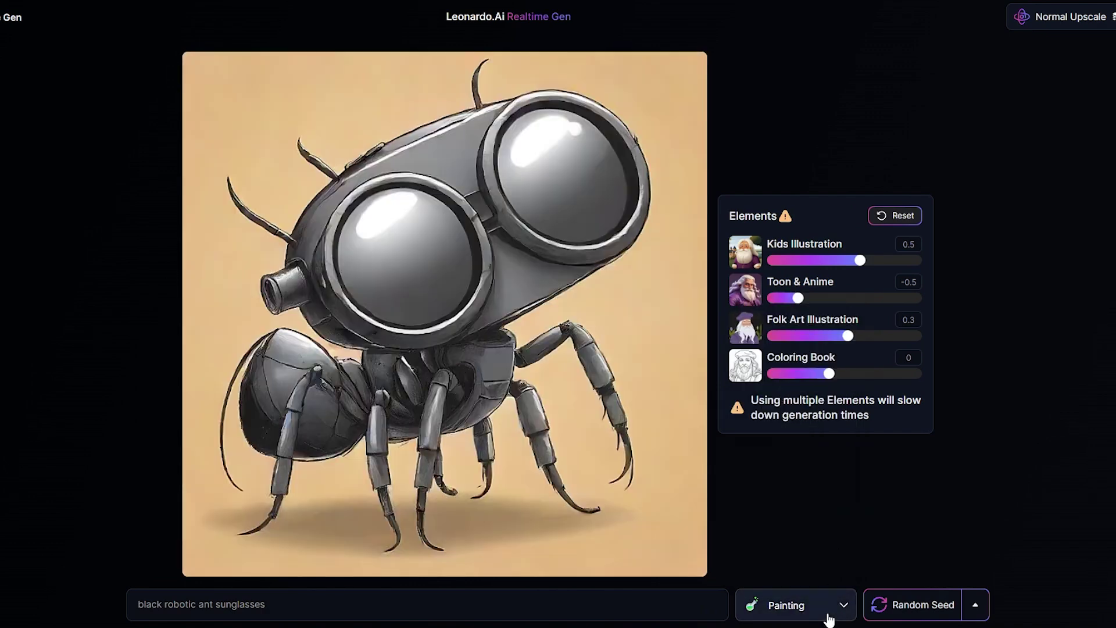
{"action": "left_click", "coordinate": [818, 603]}
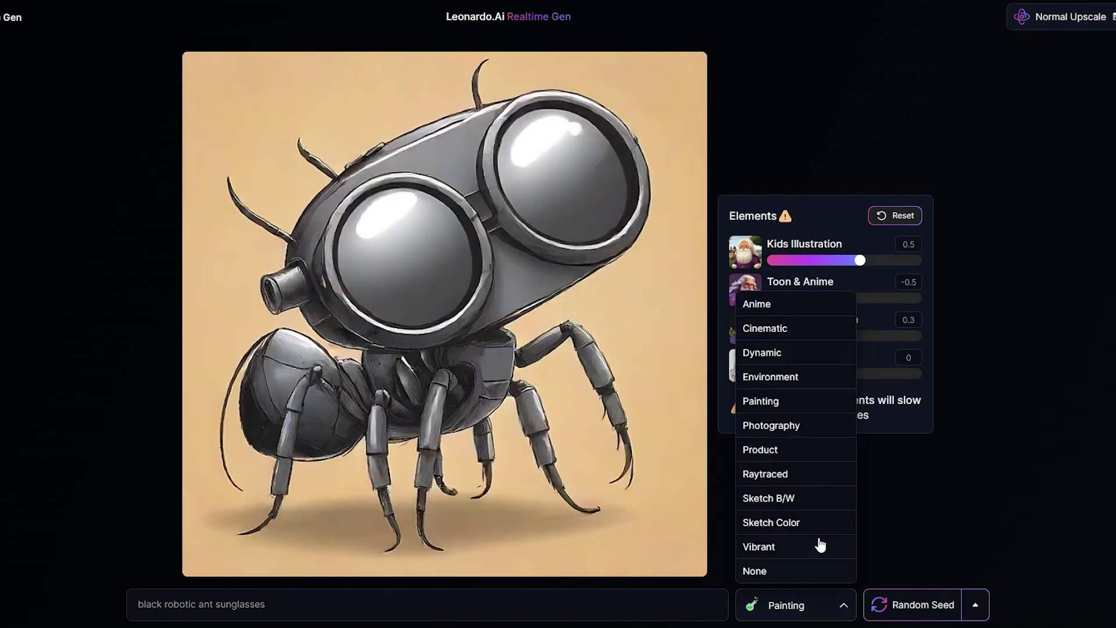
{"action": "left_click", "coordinate": [778, 330]}
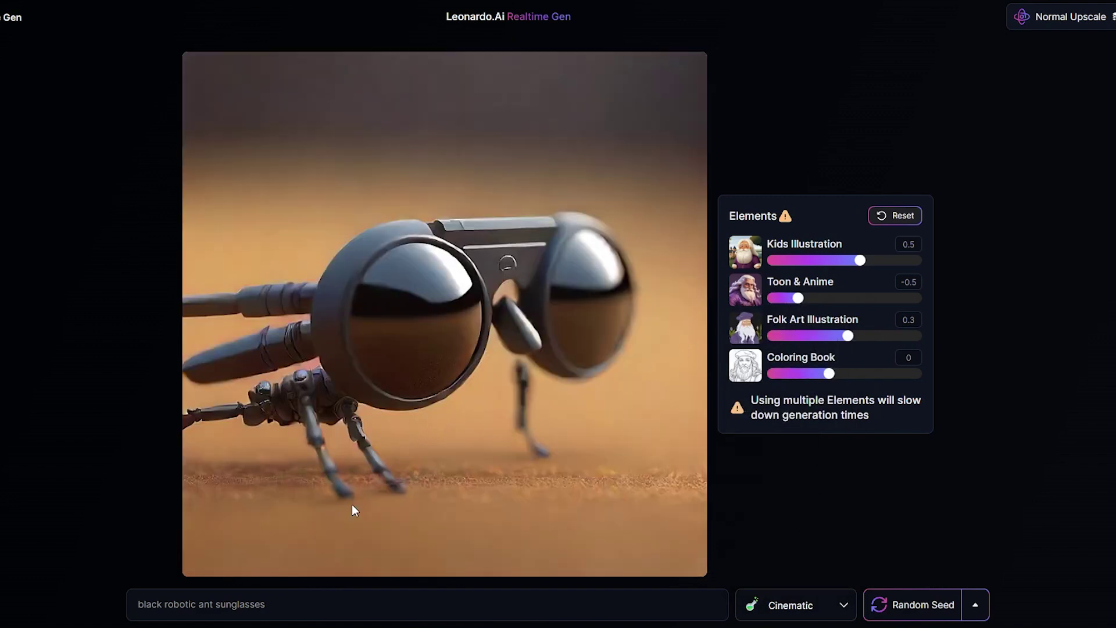
{"action": "double_click", "coordinate": [245, 604]}
{"action": "key", "text": "BackSpace"}
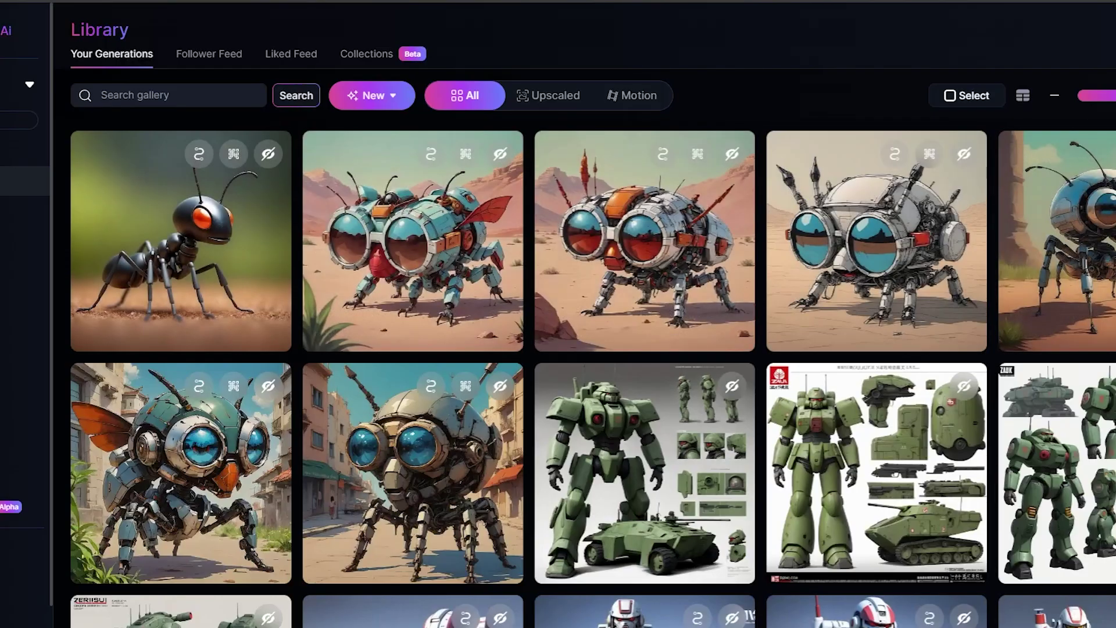
Step: Open the black robotic ant image in the library and review its editing options and available image versions
{"action": "left_click", "coordinate": [187, 212]}
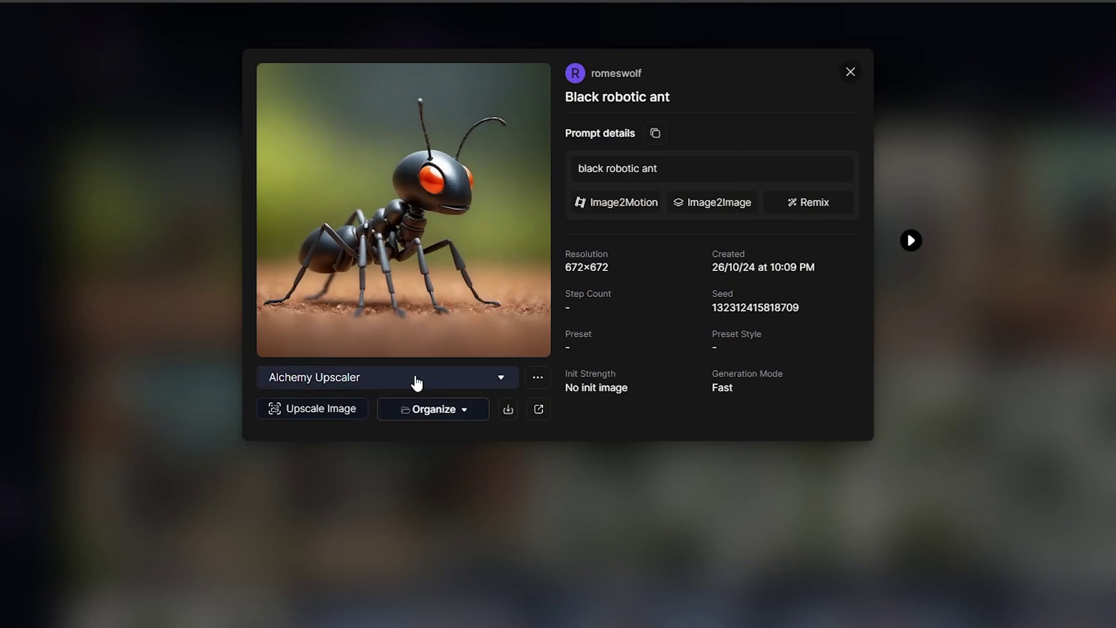
{"action": "left_click", "coordinate": [537, 378]}
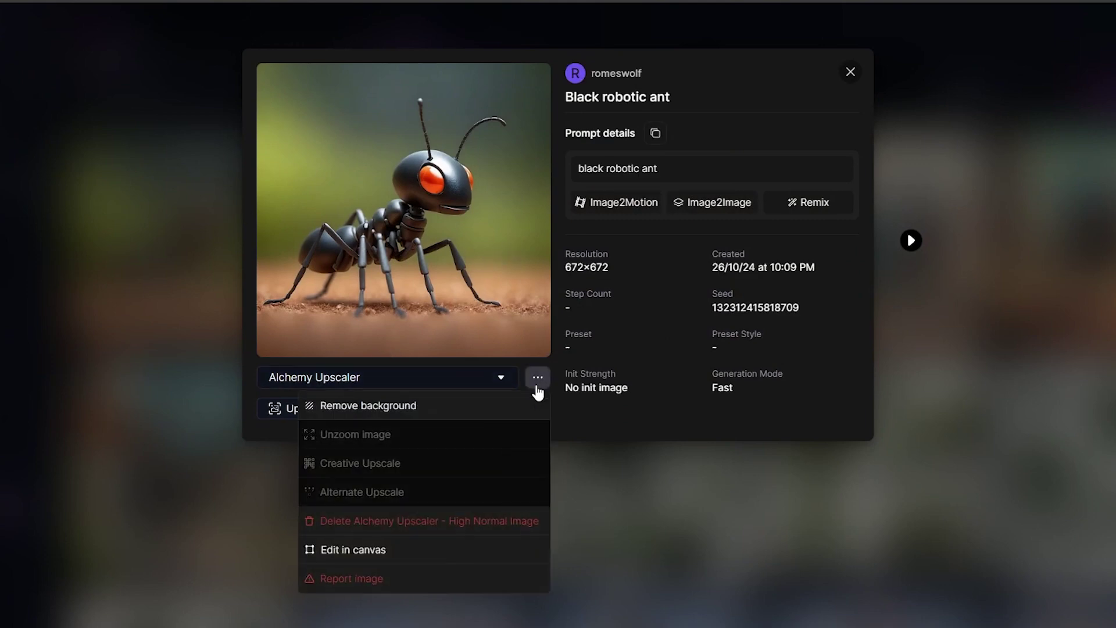
{"action": "left_click", "coordinate": [500, 378]}
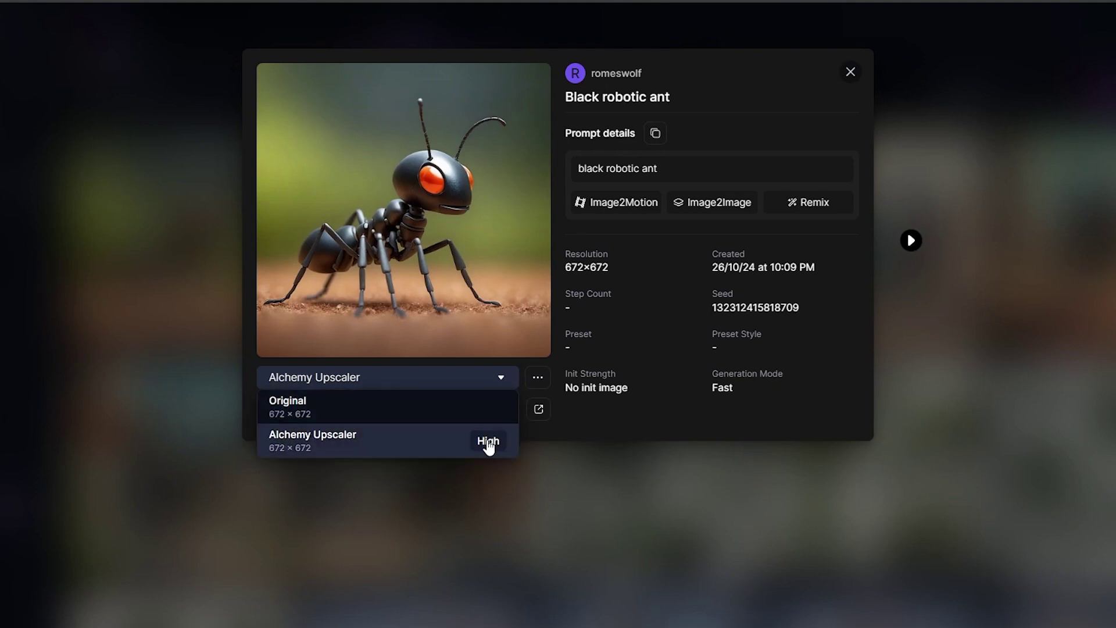
{"action": "left_click", "coordinate": [462, 403]}
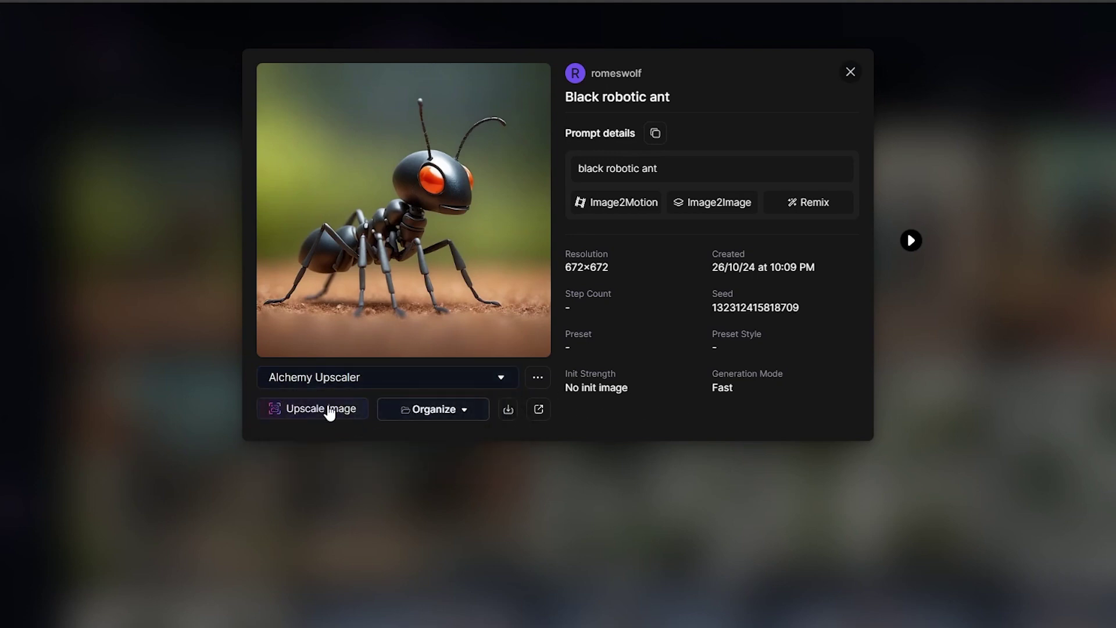
{"action": "left_click", "coordinate": [193, 237]}
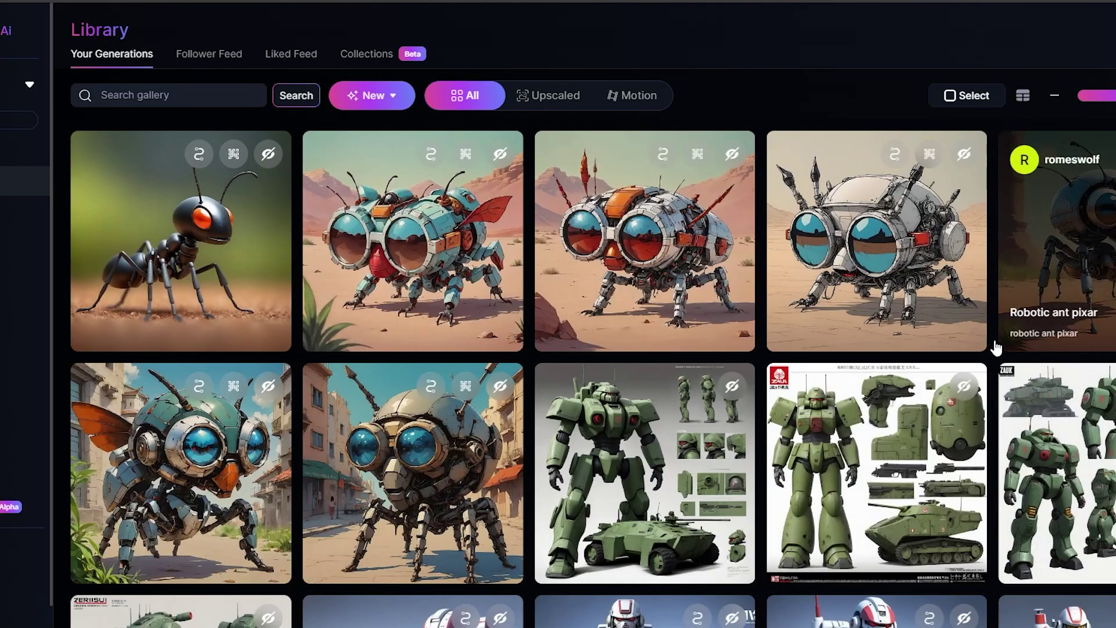
{"action": "left_click", "coordinate": [753, 278]}
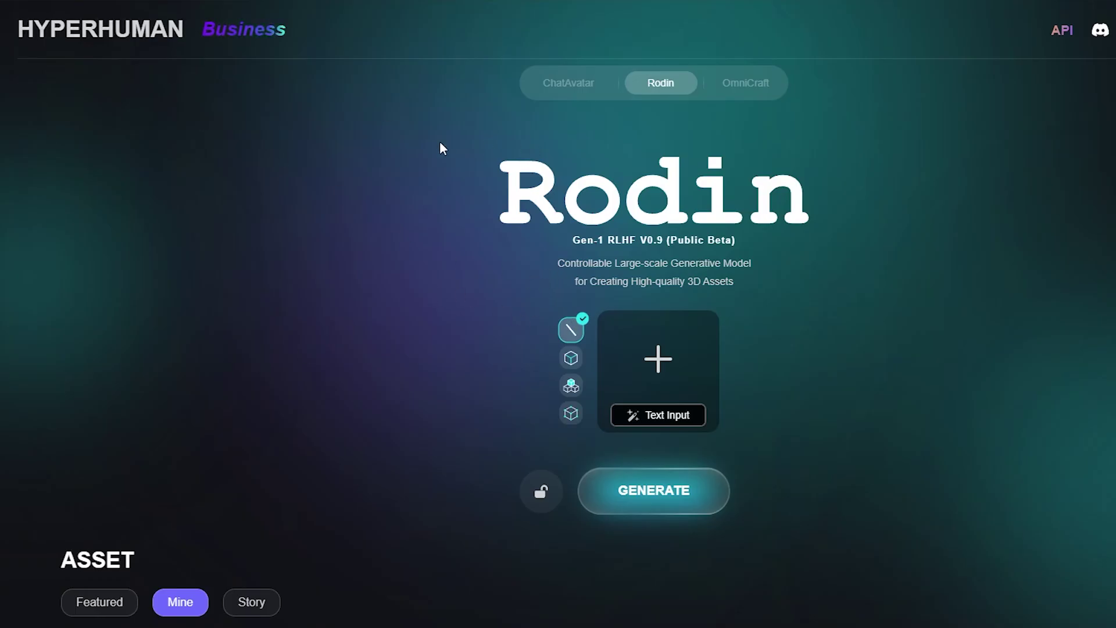
Step: Switch to Rodin and upload the universal_upscale image of the goggle-eyed robotic insect from Downloads
{"action": "scroll", "coordinate": [436, 278], "scroll_direction": "down", "scroll_amount": 3}
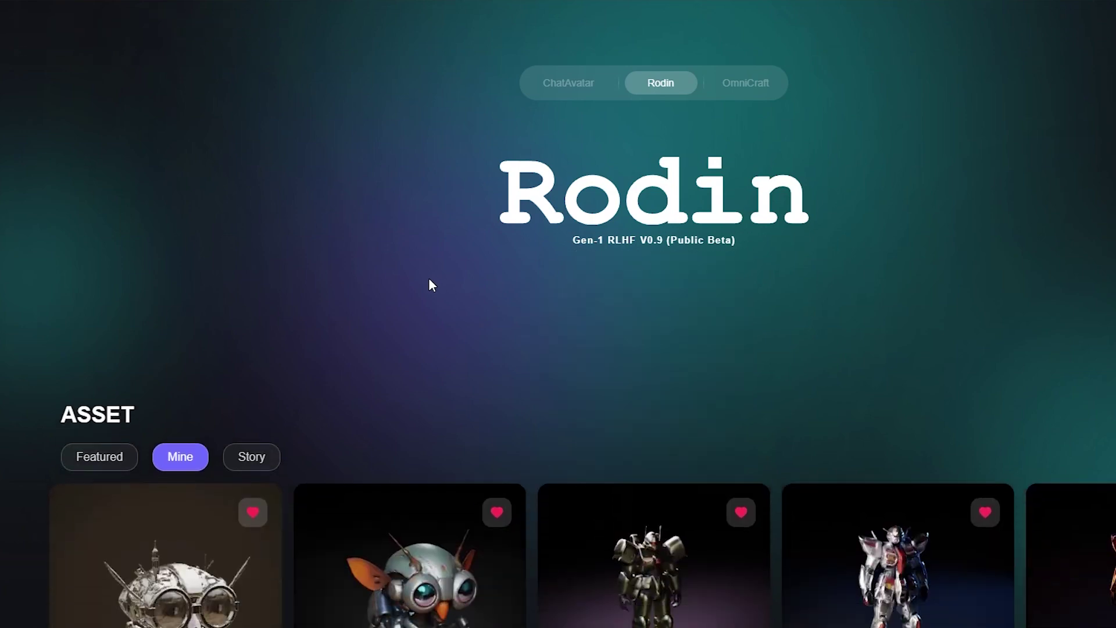
{"action": "scroll", "coordinate": [416, 280], "scroll_direction": "up", "scroll_amount": 3}
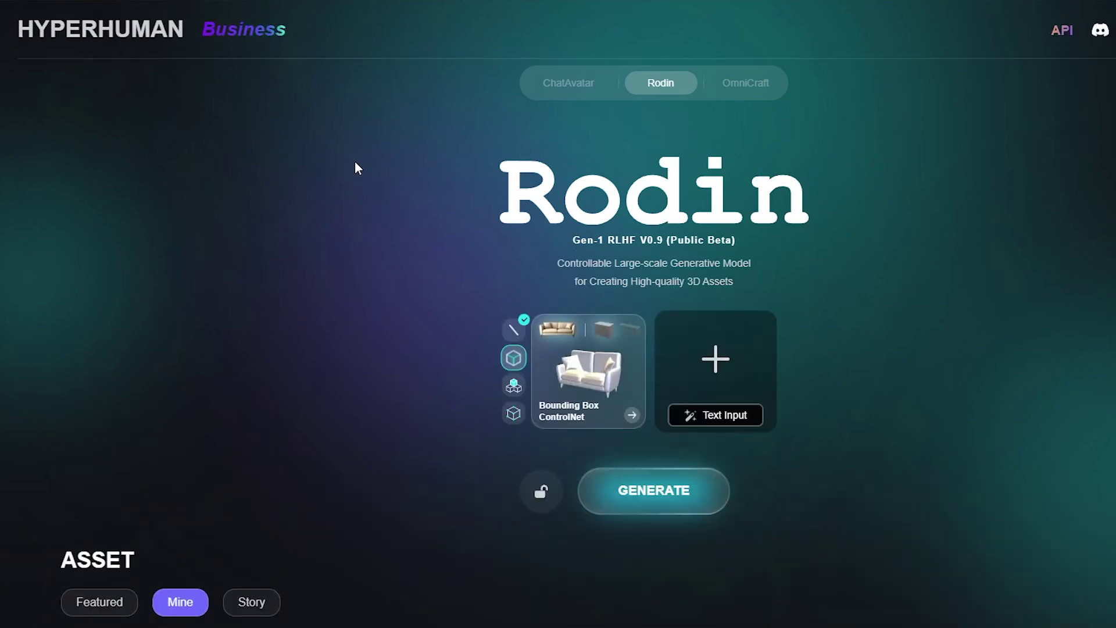
{"action": "left_click", "coordinate": [513, 330]}
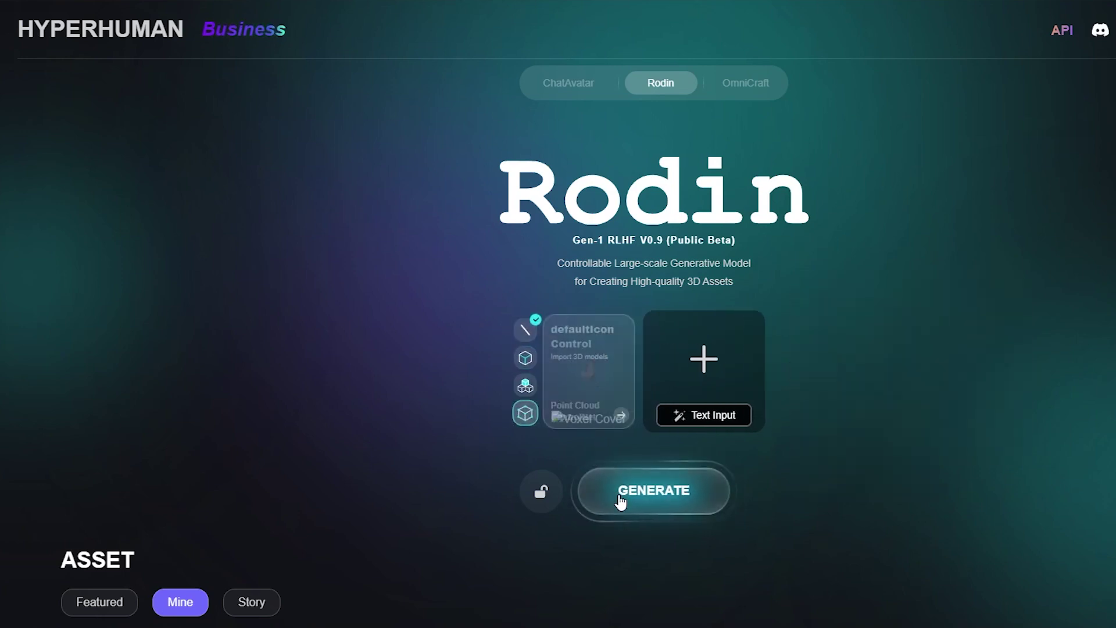
{"action": "left_click", "coordinate": [661, 365]}
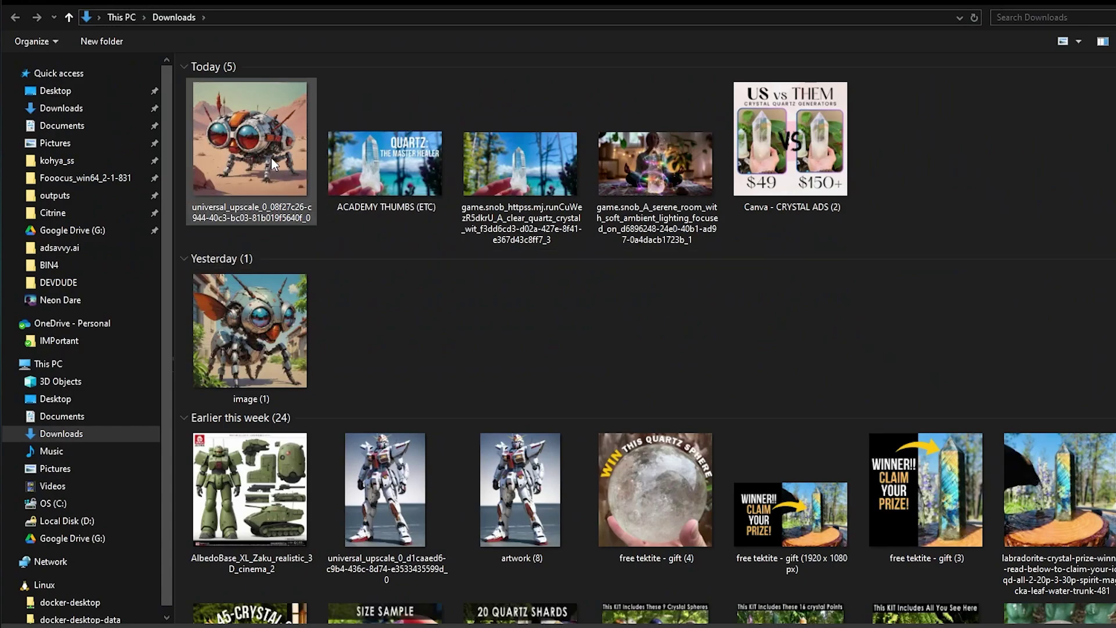
{"action": "double_click", "coordinate": [271, 157]}
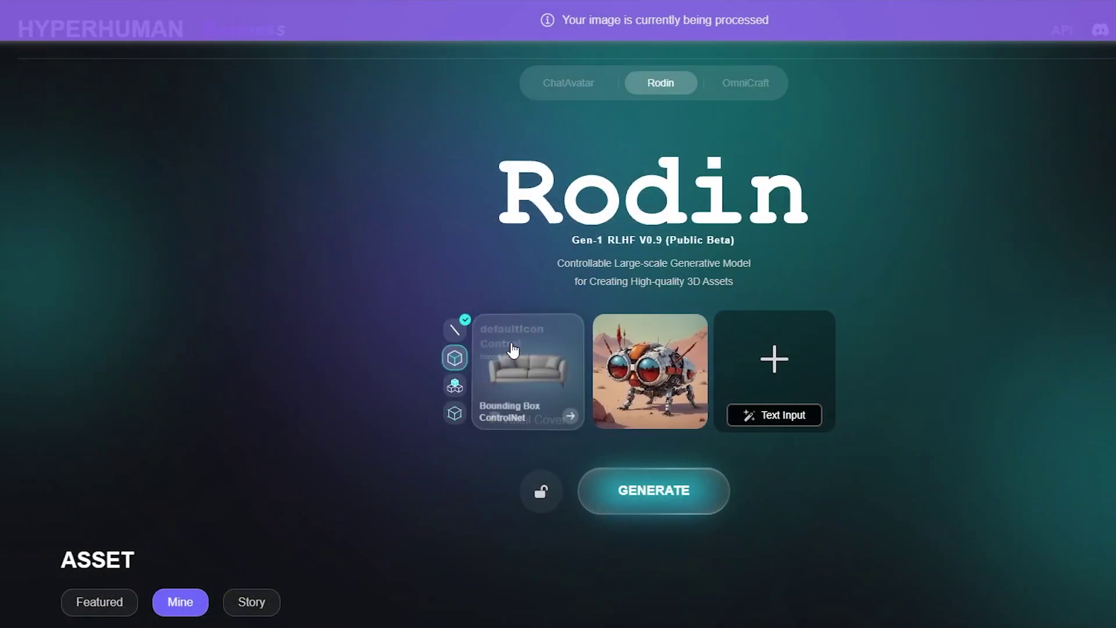
Step: Generate a 3D model from the uploaded insect image without any ControlNet
{"action": "mouse_move", "coordinate": [454, 388]}
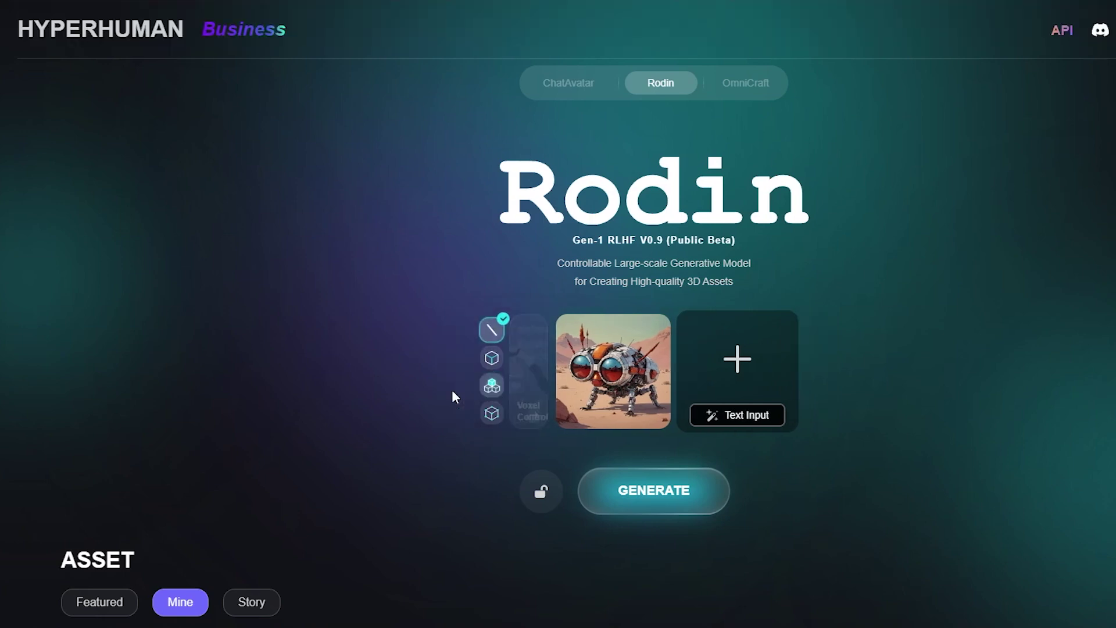
{"action": "mouse_move", "coordinate": [460, 419]}
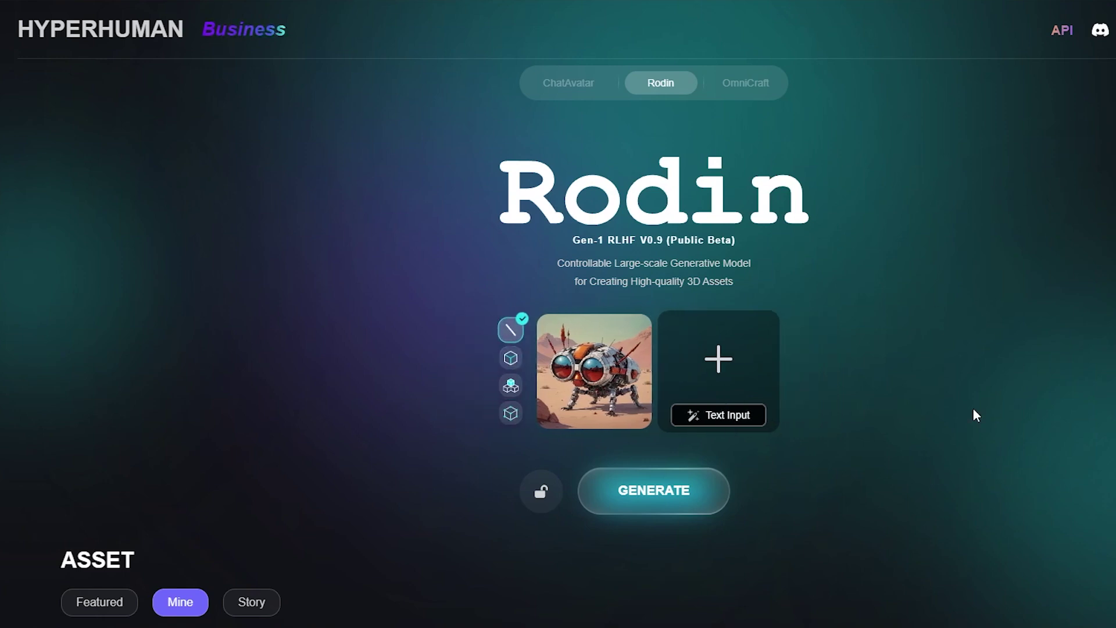
{"action": "left_click", "coordinate": [667, 491]}
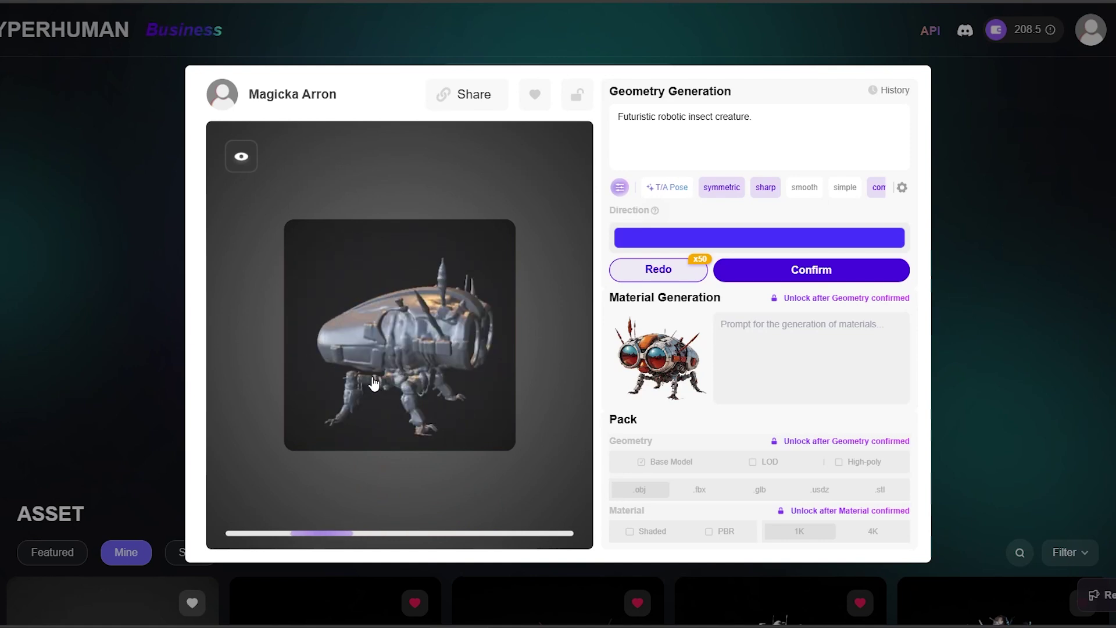
Step: Inspect the insect's generated geometry from another angle and confirm it with the 18000 polygons option
{"action": "mouse_move", "coordinate": [777, 282]}
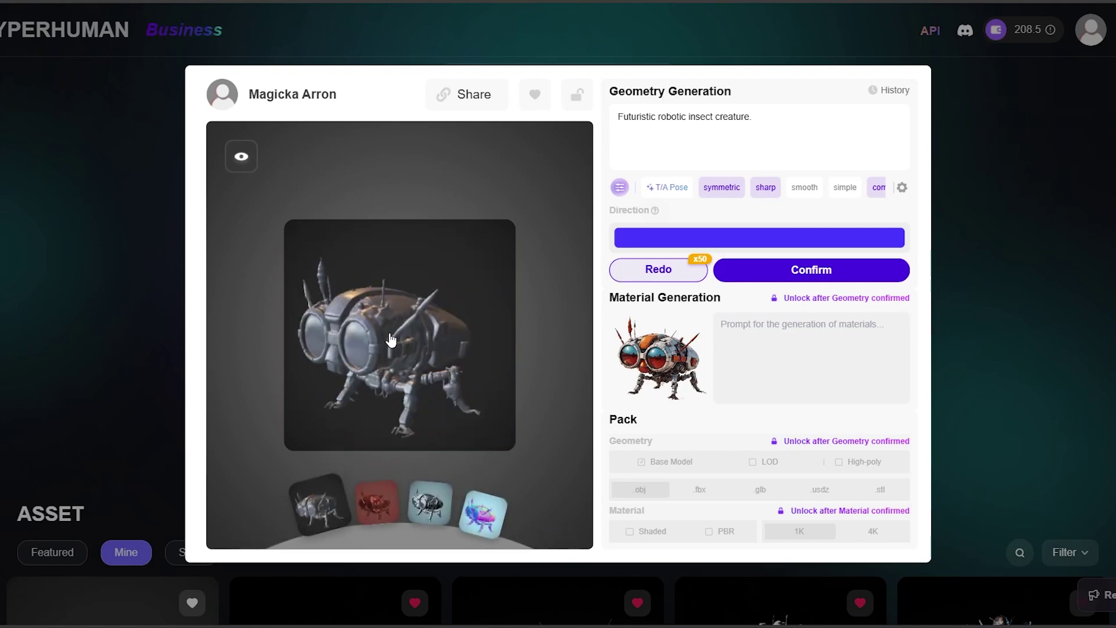
{"action": "mouse_move", "coordinate": [790, 271]}
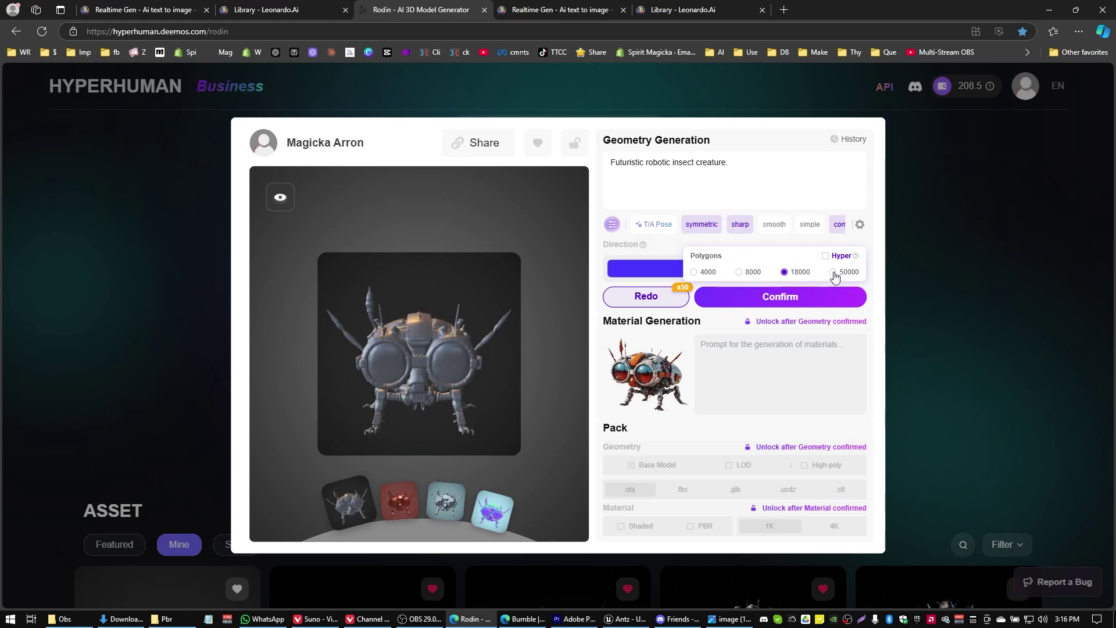
{"action": "mouse_move", "coordinate": [856, 262]}
{"action": "left_click_drag", "start_coordinate": [459, 314], "coordinate": [471, 331]}
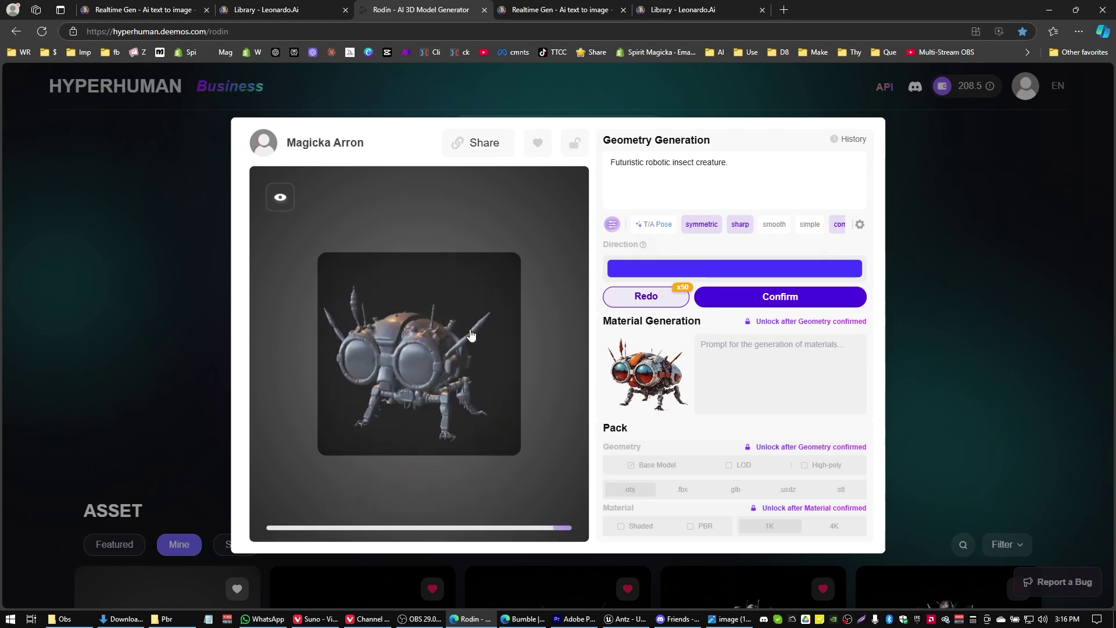
{"action": "mouse_move", "coordinate": [786, 288]}
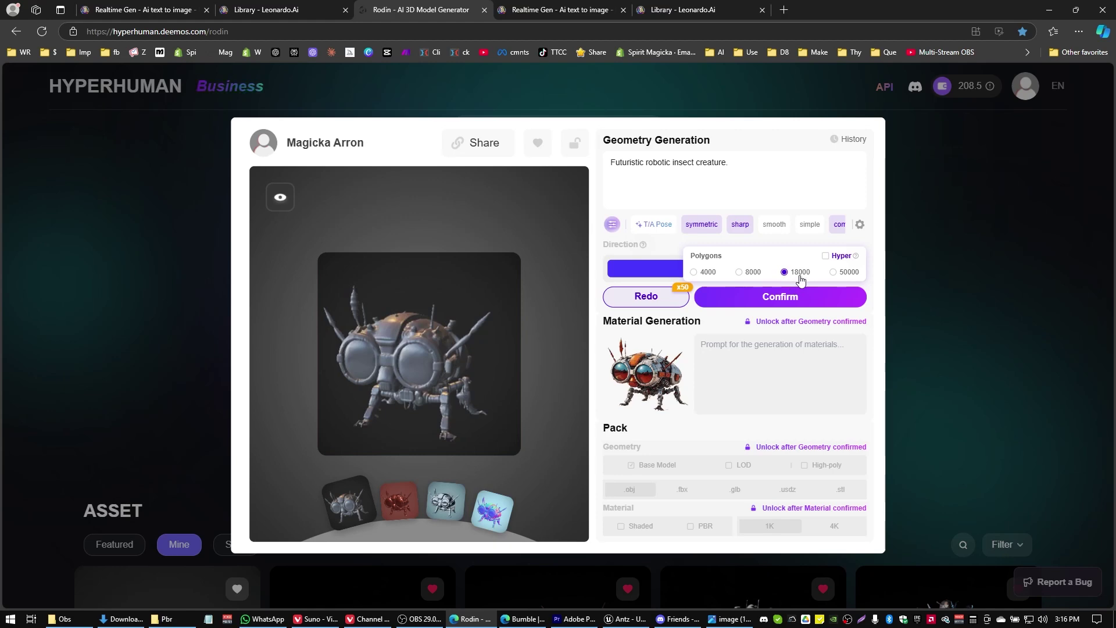
{"action": "left_click", "coordinate": [803, 297]}
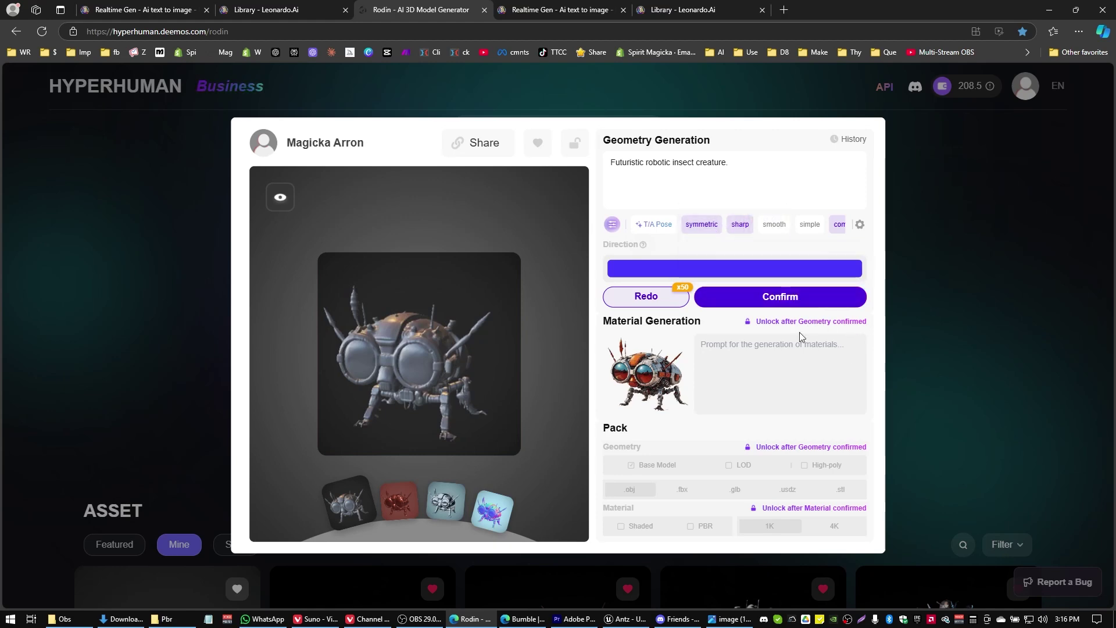
Step: Confirm the insect's geometry at 18000 polygons and mark the generated object as symmetrical
{"action": "mouse_move", "coordinate": [790, 302]}
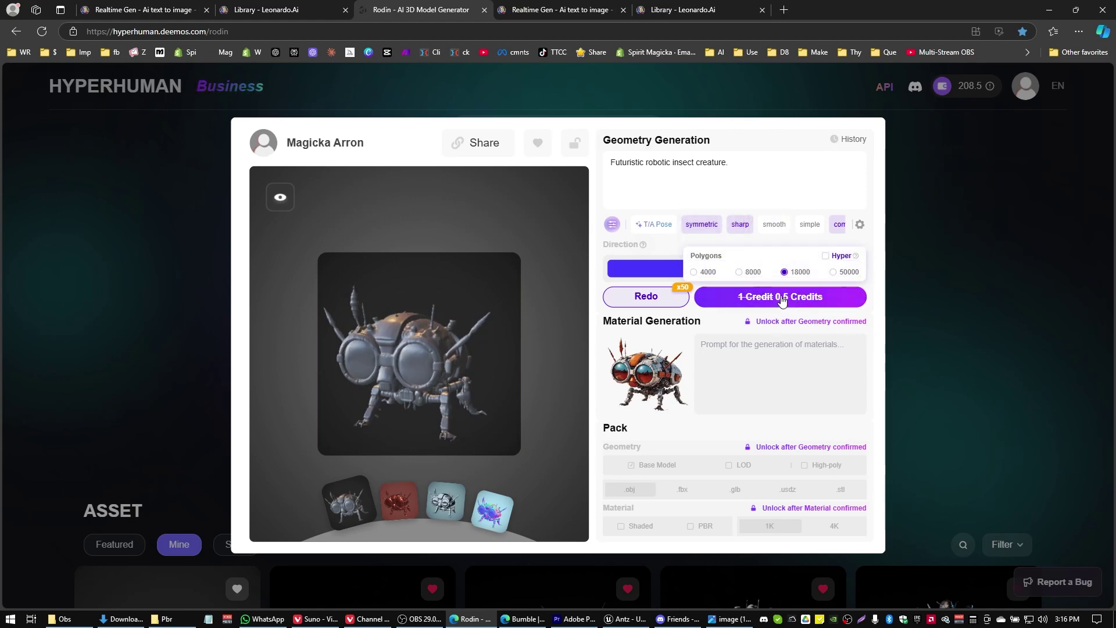
{"action": "left_click", "coordinate": [781, 298]}
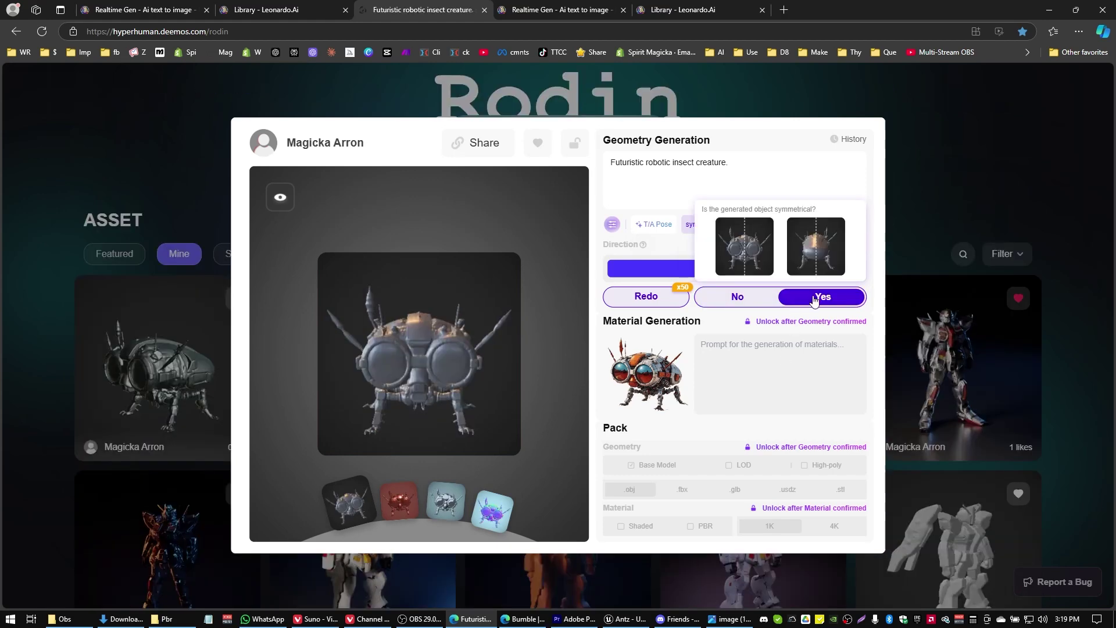
{"action": "left_click", "coordinate": [816, 297]}
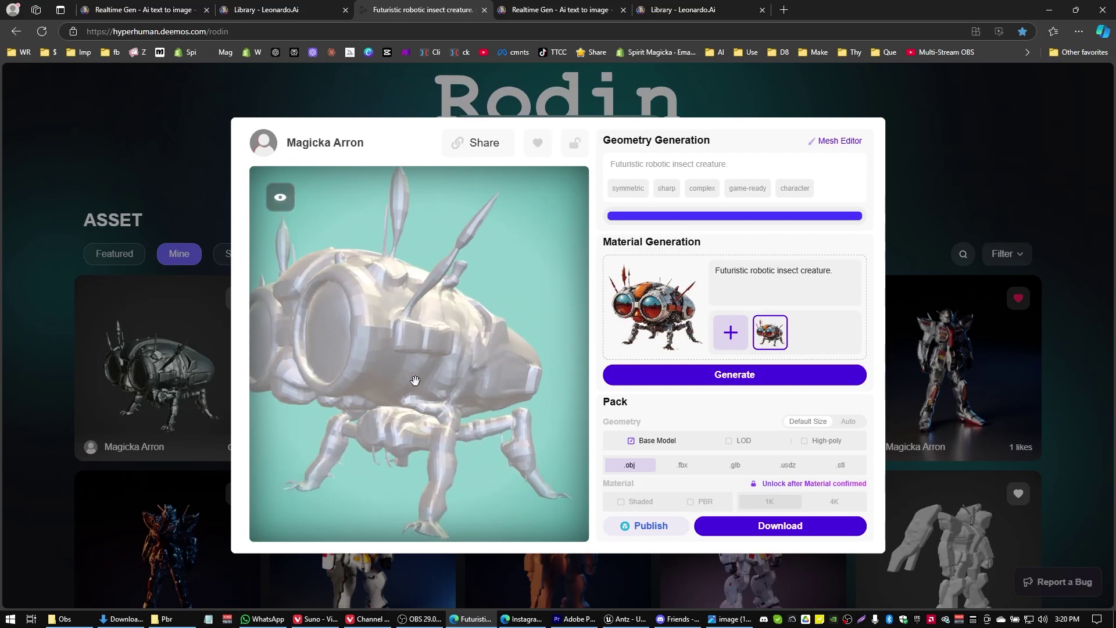
Step: Display the insect model in wireframe and examine its mesh topology from several angles
{"action": "mouse_move", "coordinate": [280, 213]}
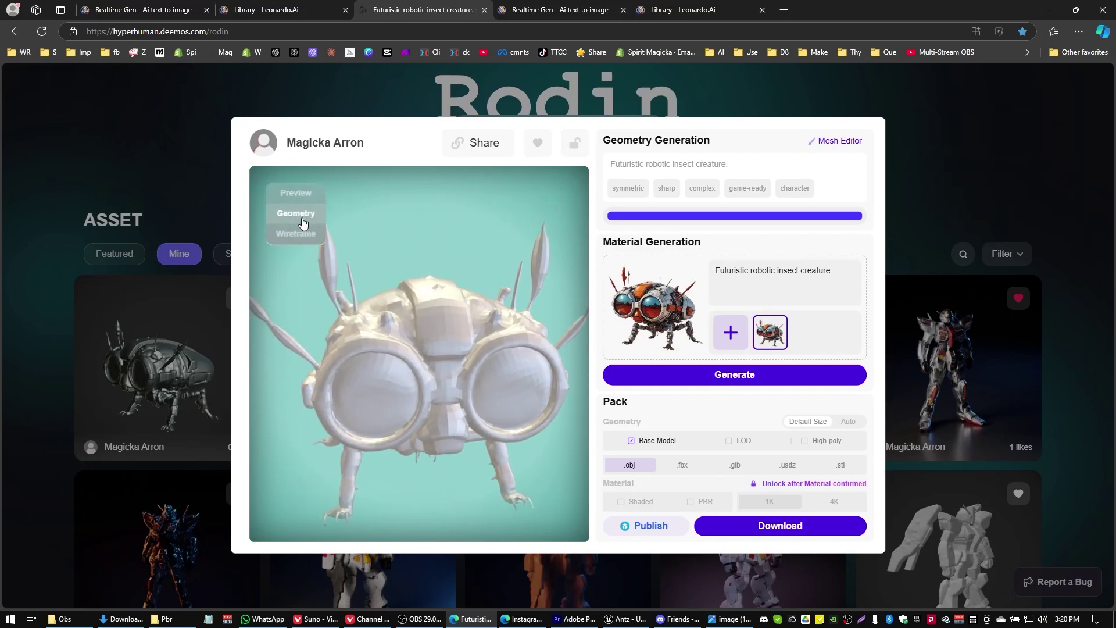
{"action": "left_click", "coordinate": [297, 233]}
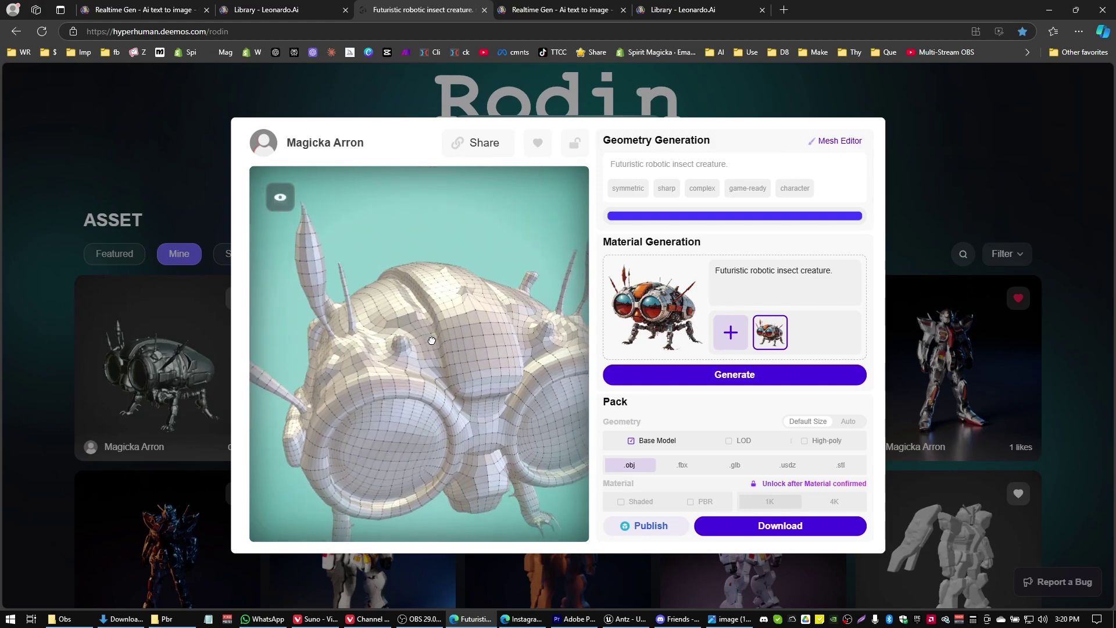
{"action": "left_click_drag", "start_coordinate": [432, 341], "coordinate": [527, 407]}
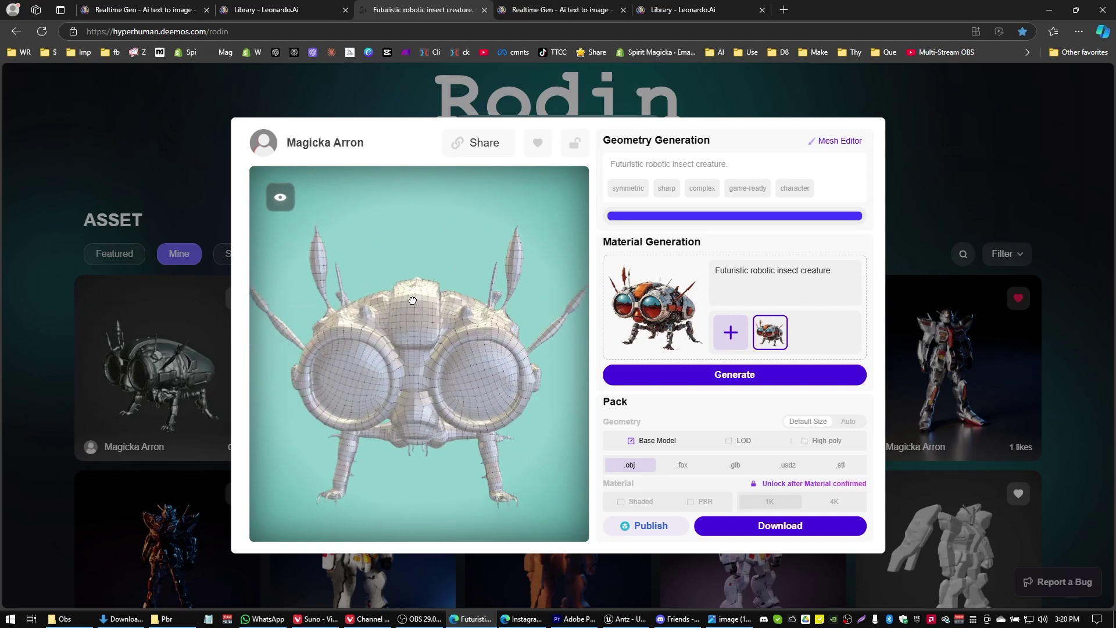
{"action": "left_click_drag", "start_coordinate": [412, 301], "coordinate": [584, 359]}
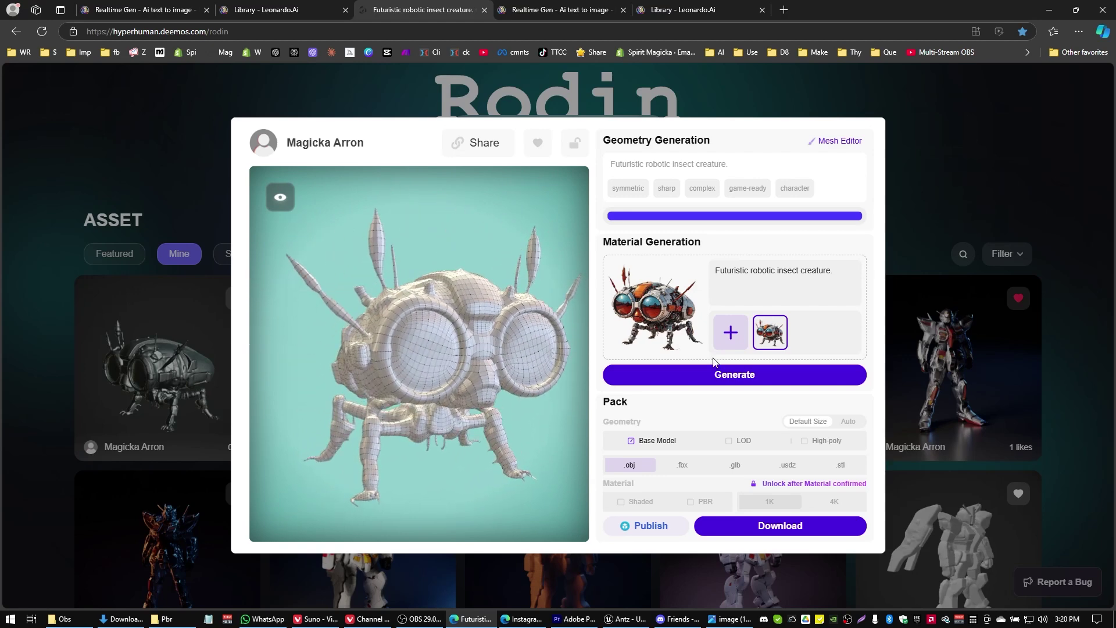
{"action": "left_click_drag", "start_coordinate": [501, 389], "coordinate": [584, 385]}
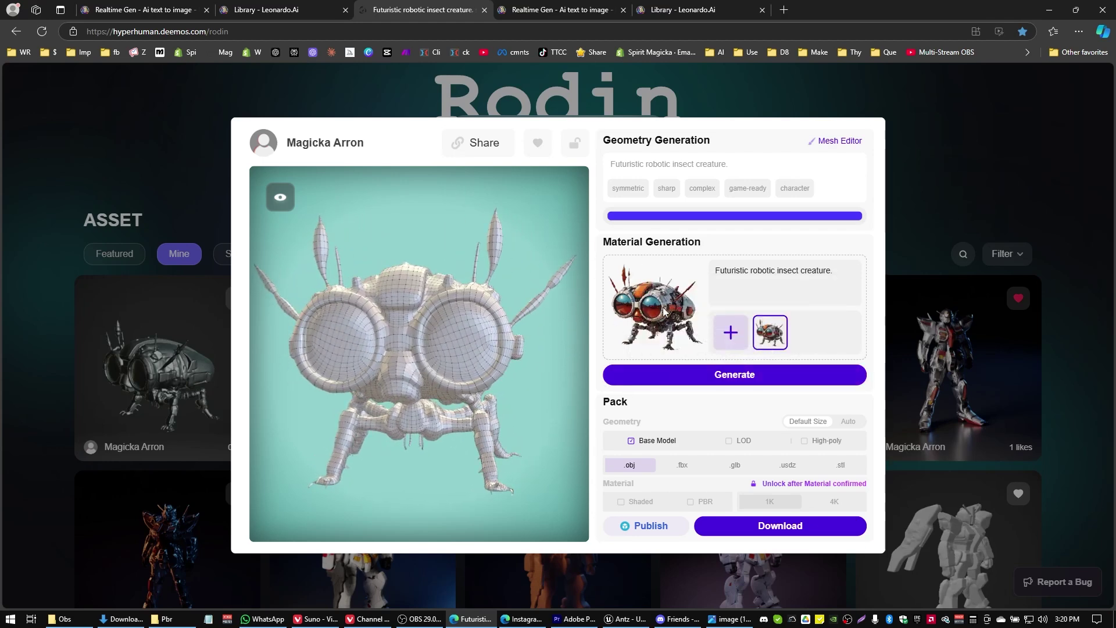
Step: Generate the insect's material with PBR Temperature 7 and Reference Strength 0.8, and inspect the textured model from several angles
{"action": "mouse_move", "coordinate": [697, 374]}
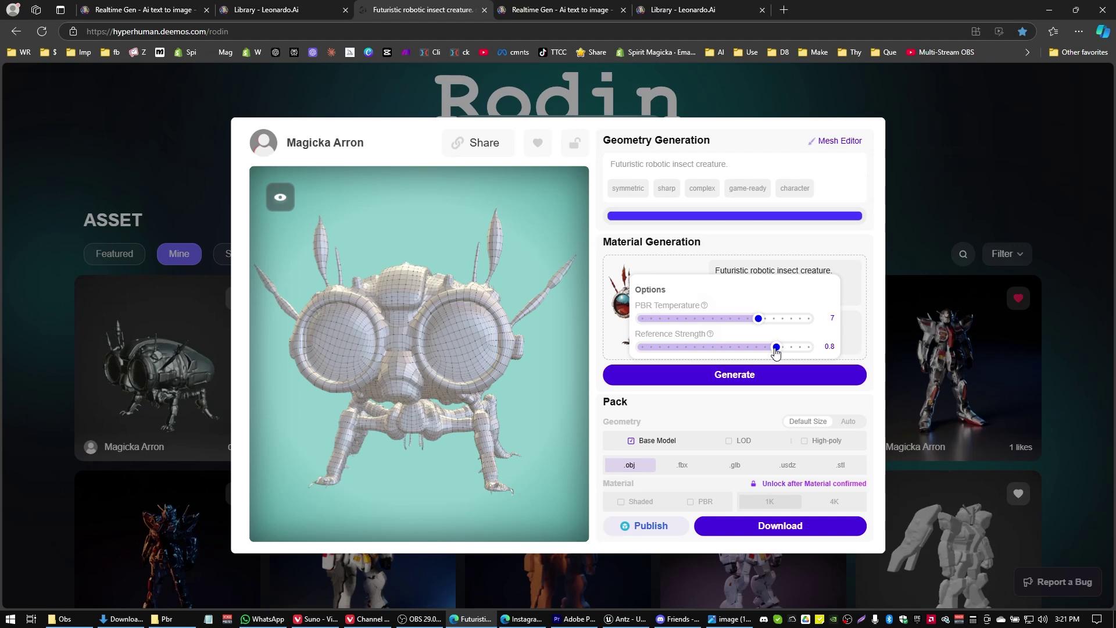
{"action": "left_click", "coordinate": [749, 375]}
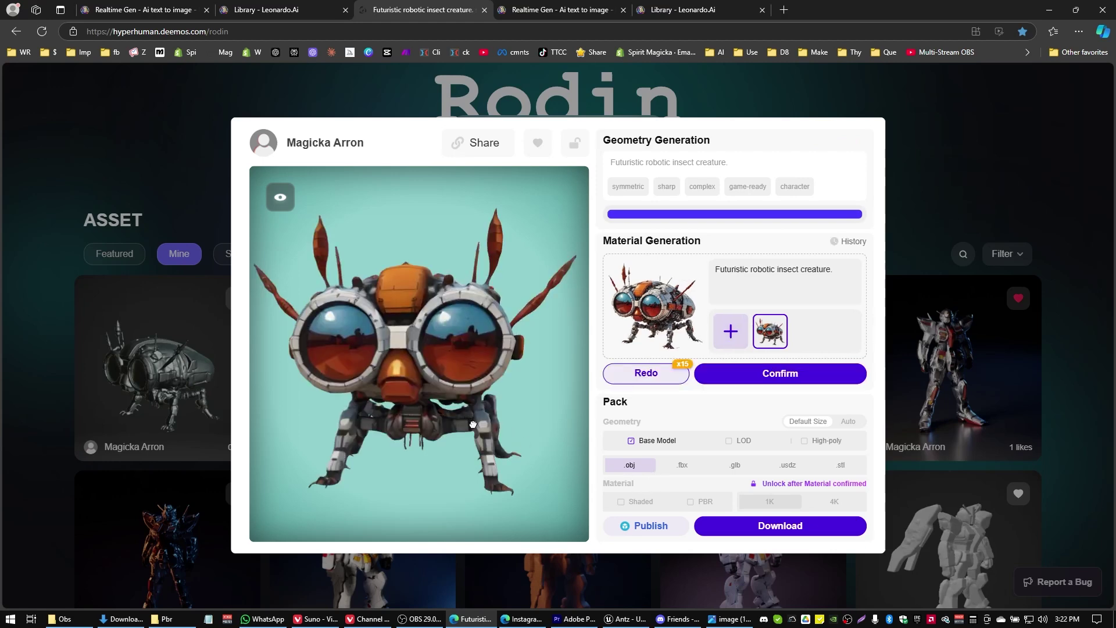
{"action": "left_click_drag", "start_coordinate": [499, 436], "coordinate": [476, 412]}
{"action": "scroll", "coordinate": [414, 415], "scroll_direction": "up", "scroll_amount": 5}
{"action": "scroll", "coordinate": [415, 415], "scroll_direction": "down", "scroll_amount": 5}
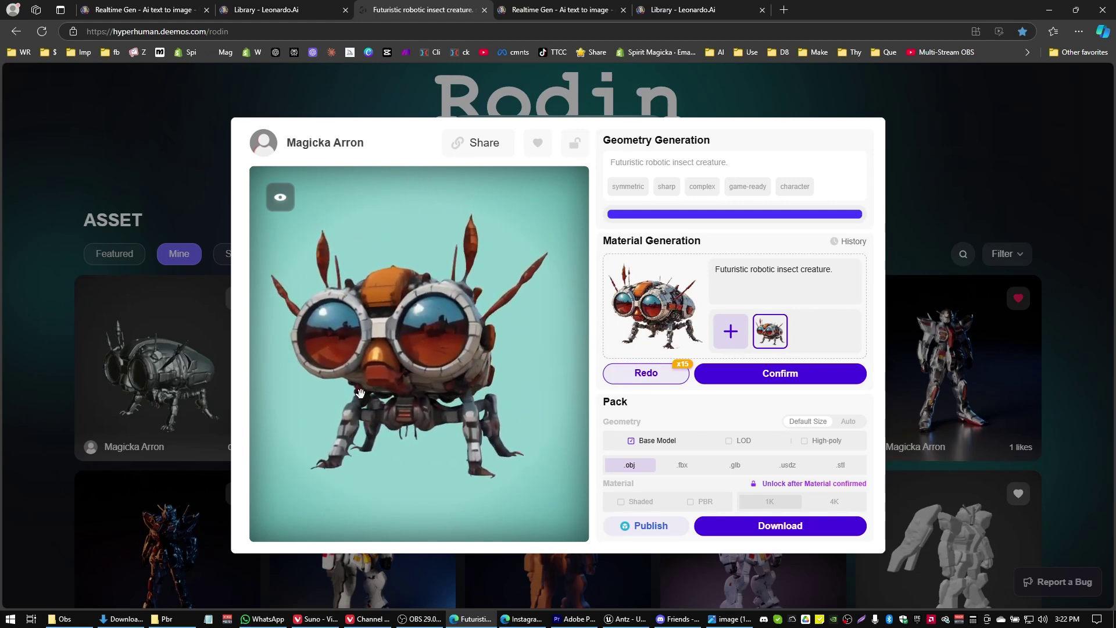
{"action": "left_click_drag", "start_coordinate": [360, 393], "coordinate": [530, 422]}
Step: Confirm the generated material and download the base model as .fbx with 4K PBR textures
{"action": "left_click", "coordinate": [684, 468]}
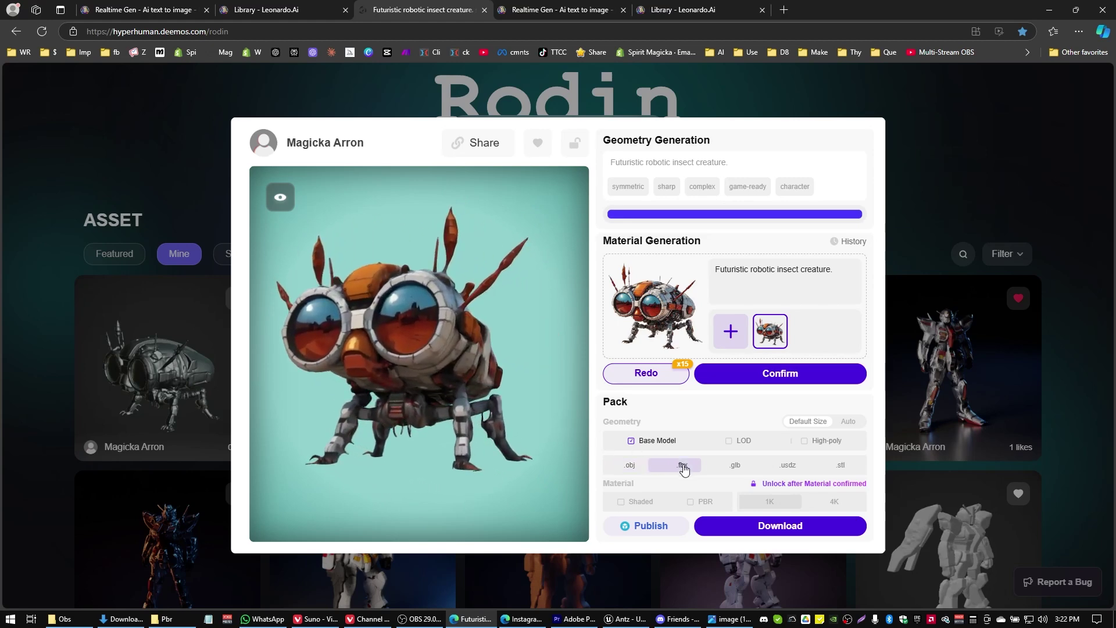
{"action": "left_click", "coordinate": [765, 374]}
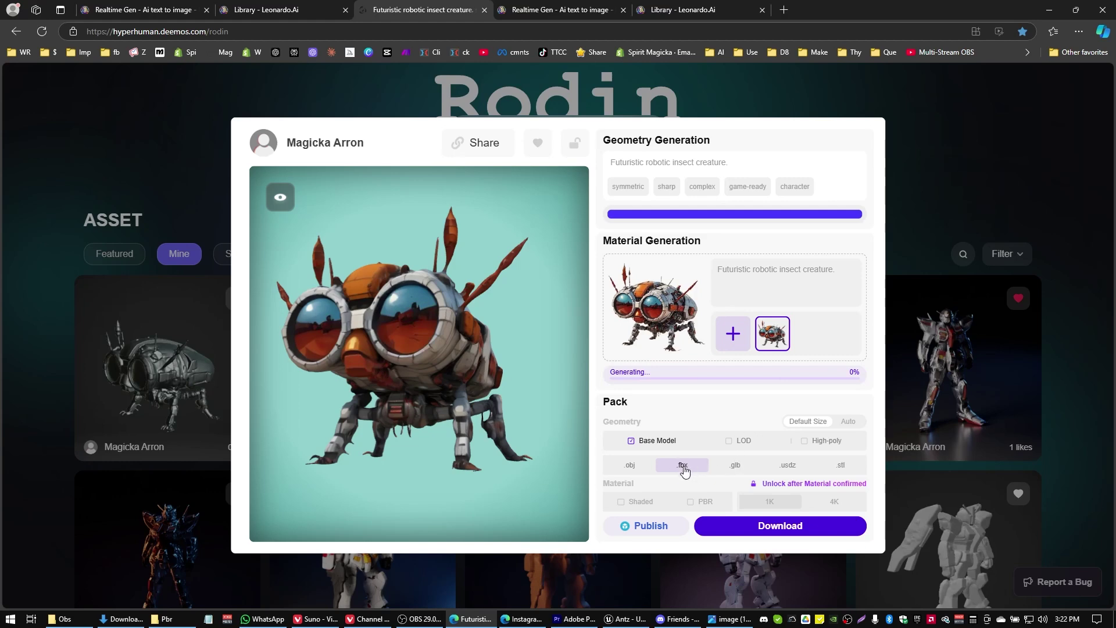
{"action": "left_click", "coordinate": [834, 507]}
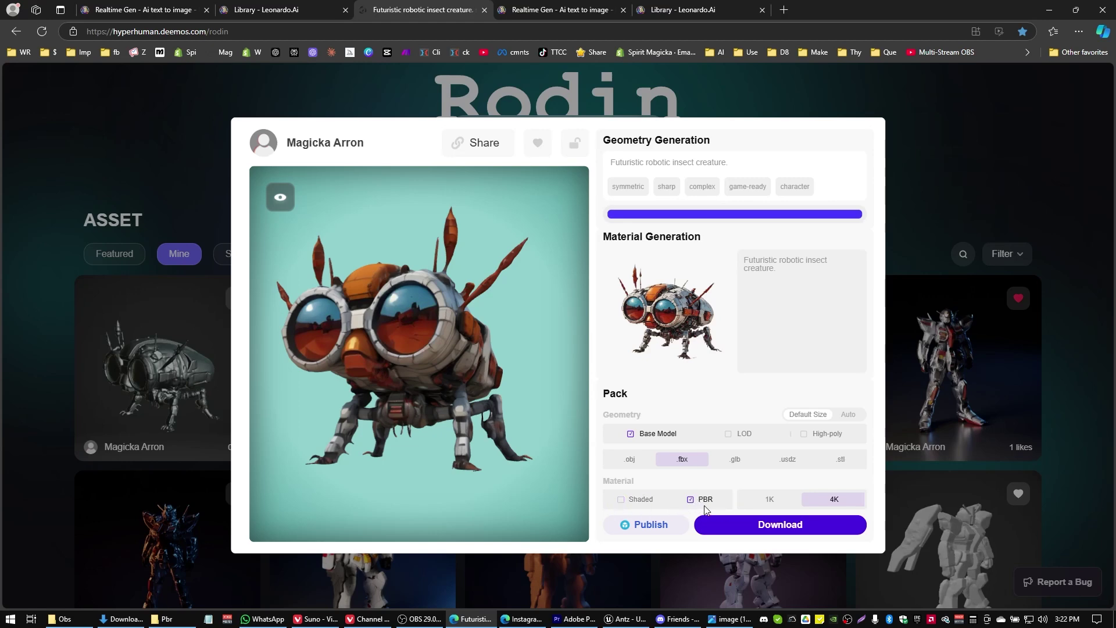
{"action": "left_click", "coordinate": [793, 527]}
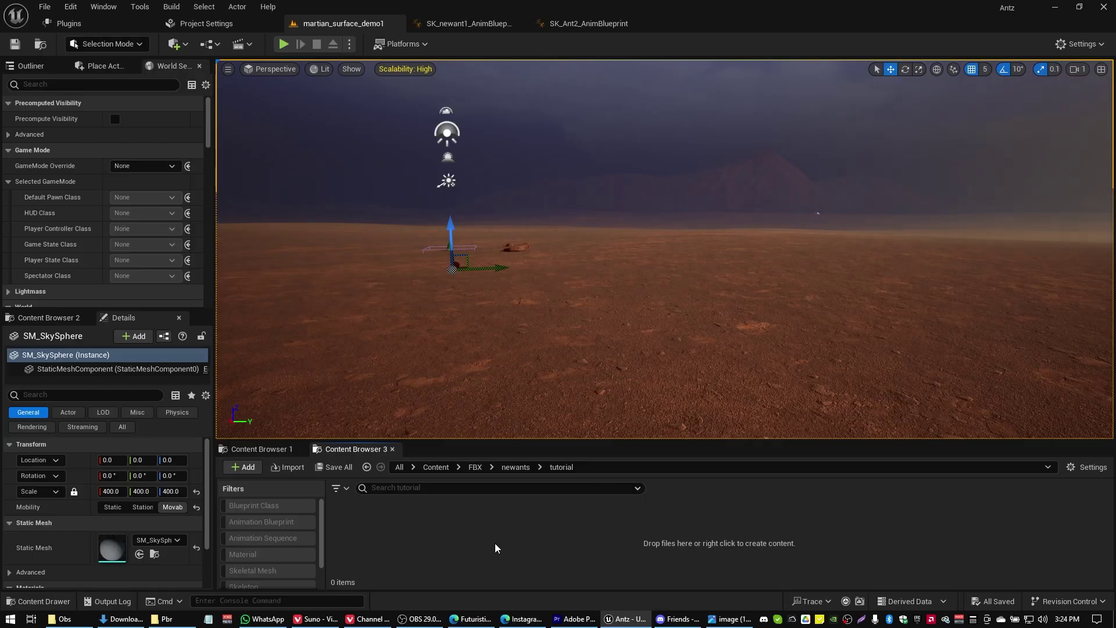
Step: Switch to Unreal Engine, import the base FBX from the Pbr folder as a static mesh into tutorial, and place it in the Martian level
{"action": "right_click", "coordinate": [490, 545]}
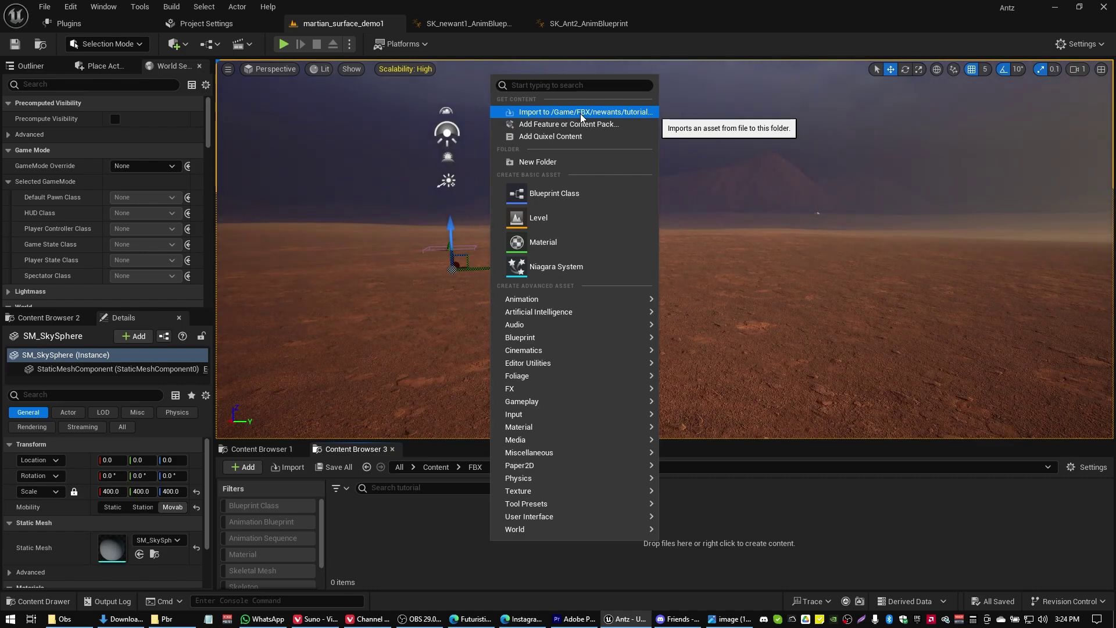
{"action": "left_click", "coordinate": [580, 112]}
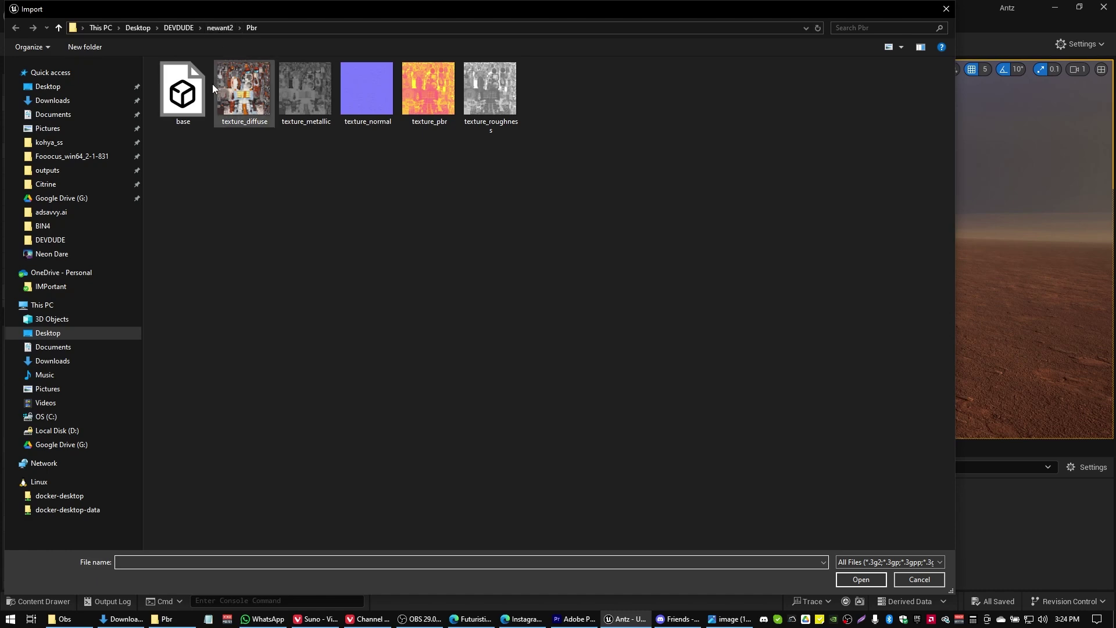
{"action": "double_click", "coordinate": [195, 90]}
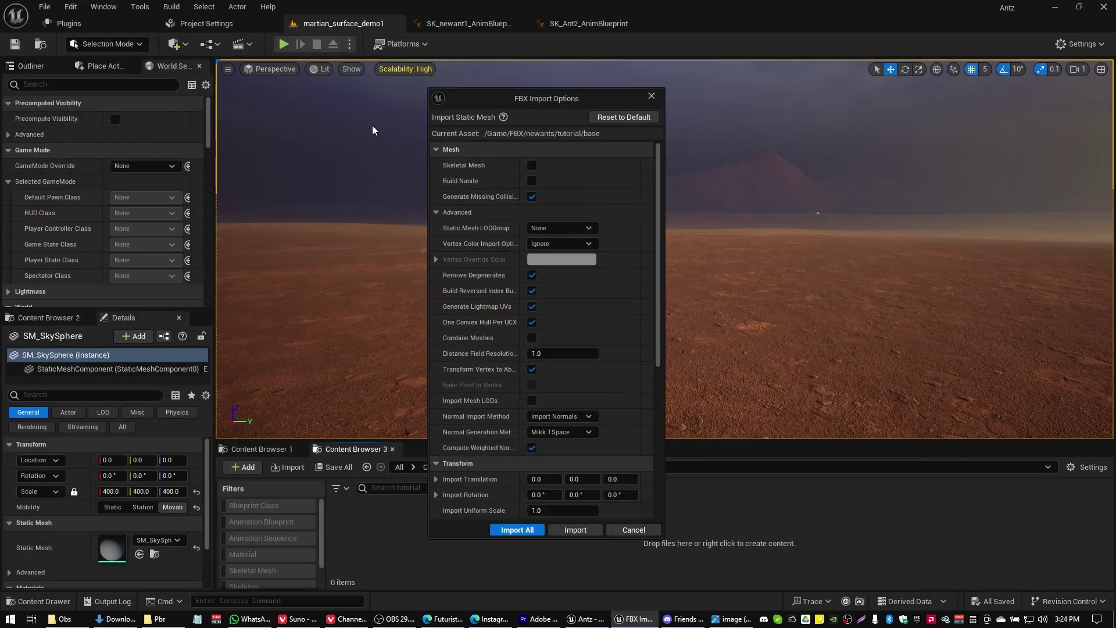
{"action": "left_click", "coordinate": [514, 530]}
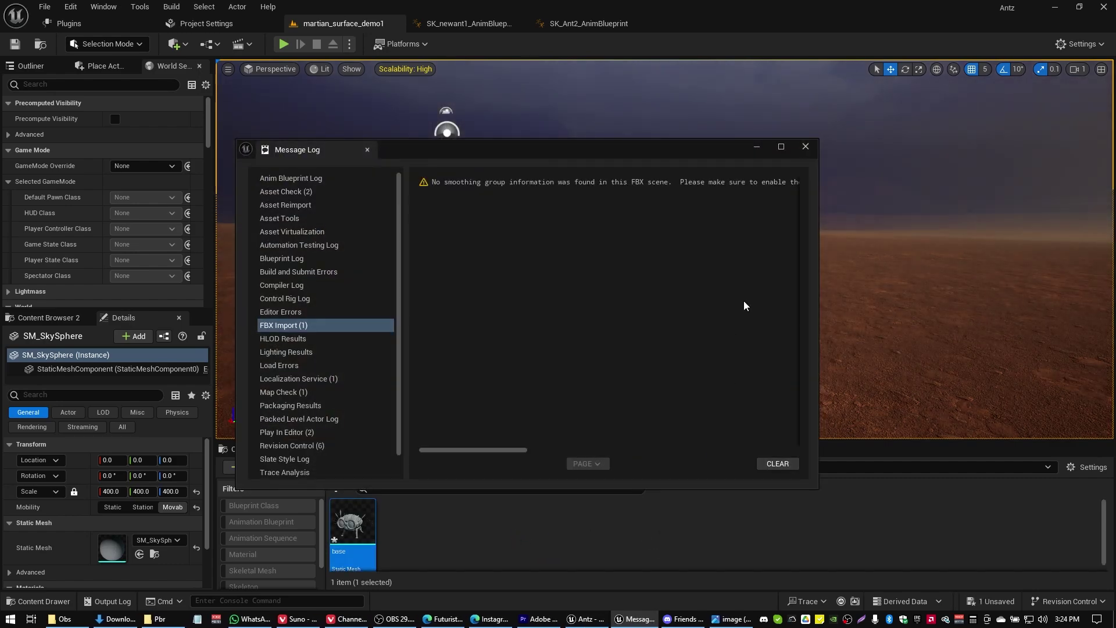
{"action": "left_click", "coordinate": [805, 146]}
{"action": "left_click_drag", "start_coordinate": [386, 546], "coordinate": [520, 249]}
Step: Create a material named baseMat in the tutorial folder
{"action": "right_click", "coordinate": [436, 527]}
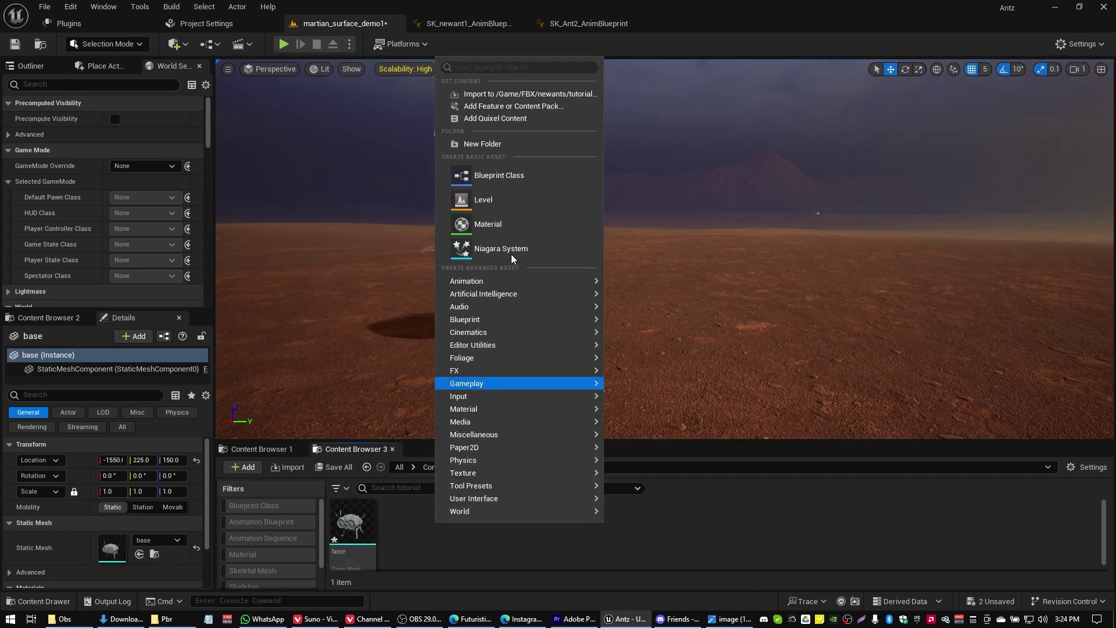
{"action": "left_click", "coordinate": [489, 220]}
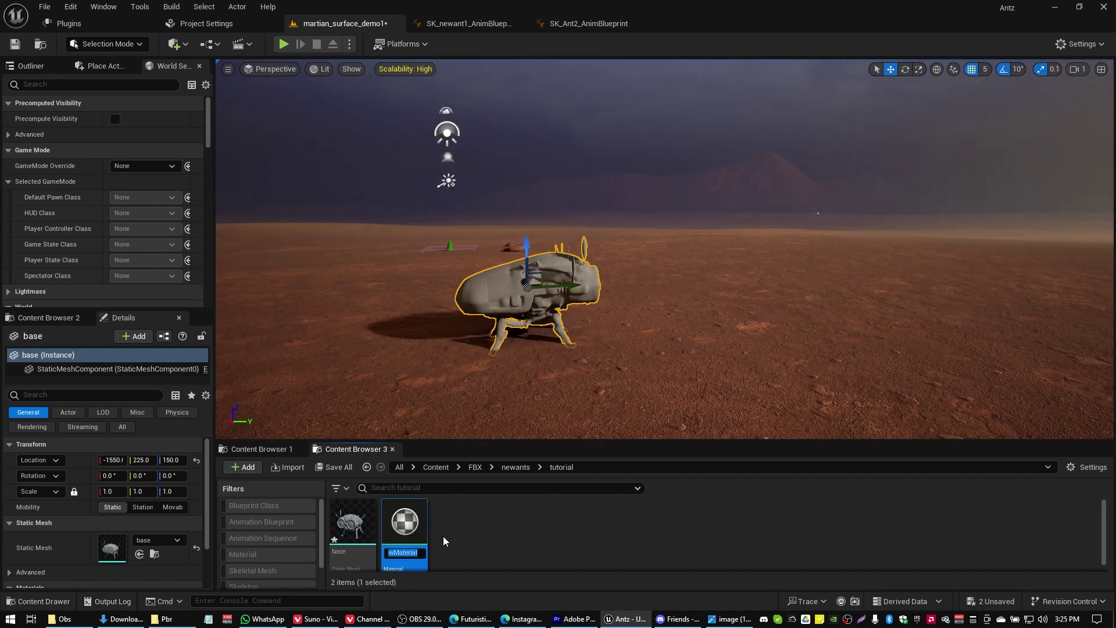
{"action": "type", "text": "base"}
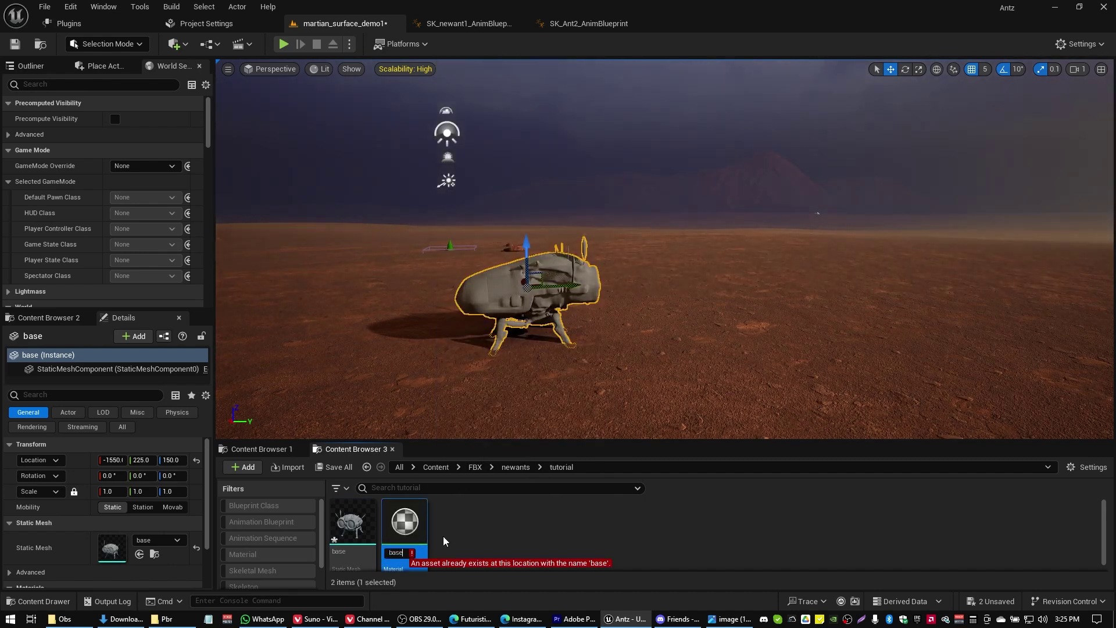
{"action": "type", "text": "Mat"}
{"action": "key", "text": "Return"}
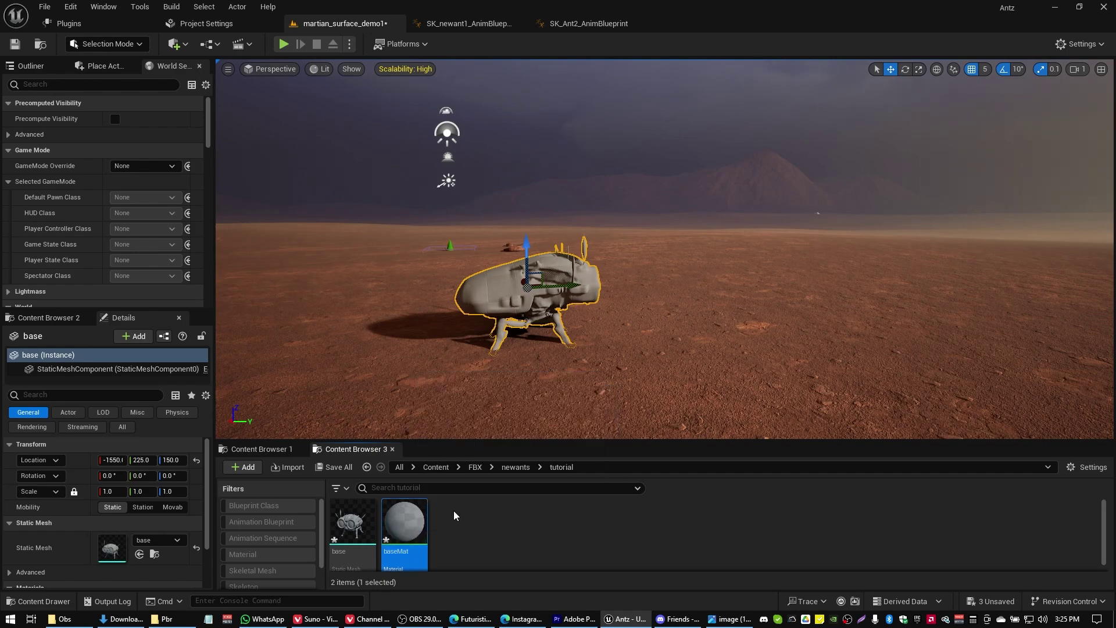
Step: Import the diffuse, metallic, normal, pbr and roughness textures from the Pbr folder into the tutorial folder
{"action": "right_click", "coordinate": [526, 517]}
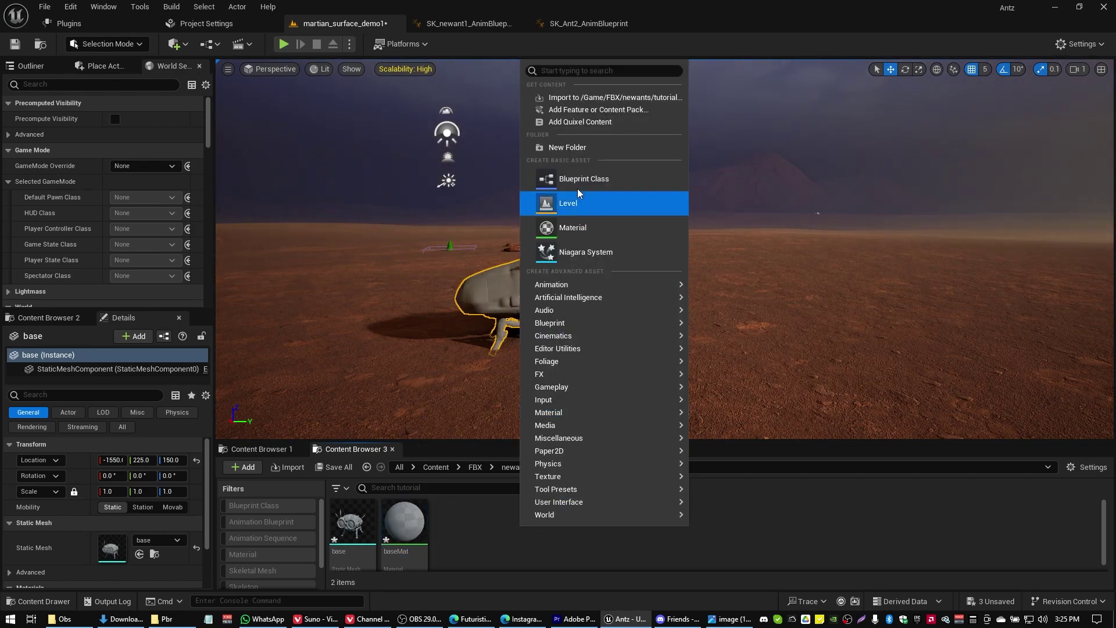
{"action": "left_click", "coordinate": [567, 110]}
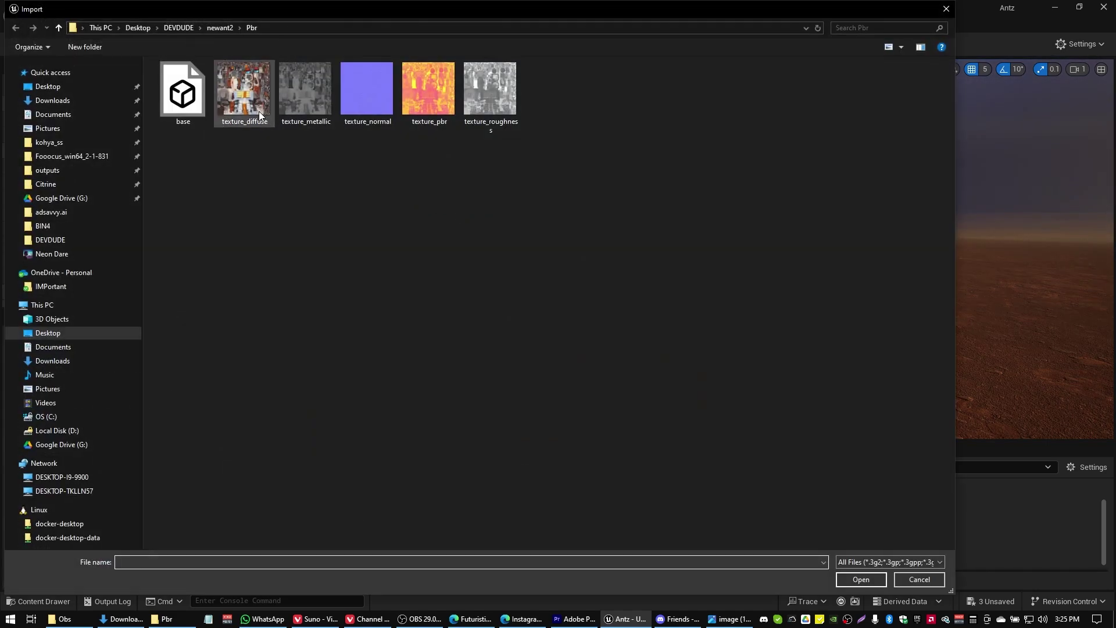
{"action": "left_click", "coordinate": [259, 111]}
{"action": "left_click", "coordinate": [476, 111], "text": "shift"}
{"action": "left_click", "coordinate": [856, 580]}
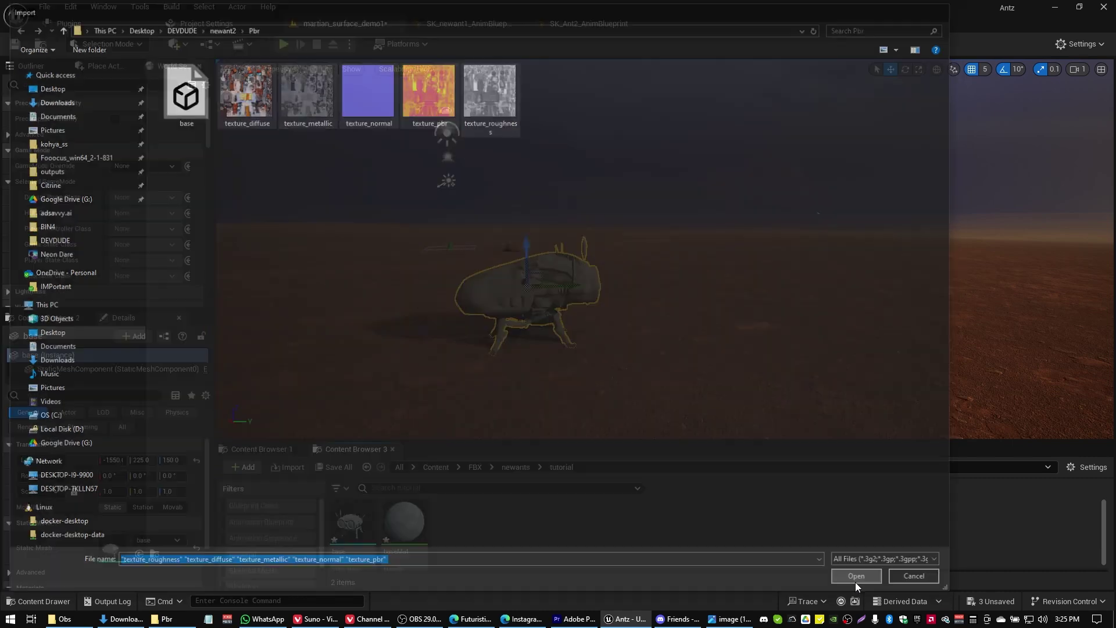
Step: Open baseMat for editing, add texture_diffuse to its graph and connect its RGB output to Base Color
{"action": "left_click_drag", "start_coordinate": [650, 441], "coordinate": [650, 393]}
{"action": "left_click", "coordinate": [409, 480]}
{"action": "double_click", "coordinate": [410, 480]}
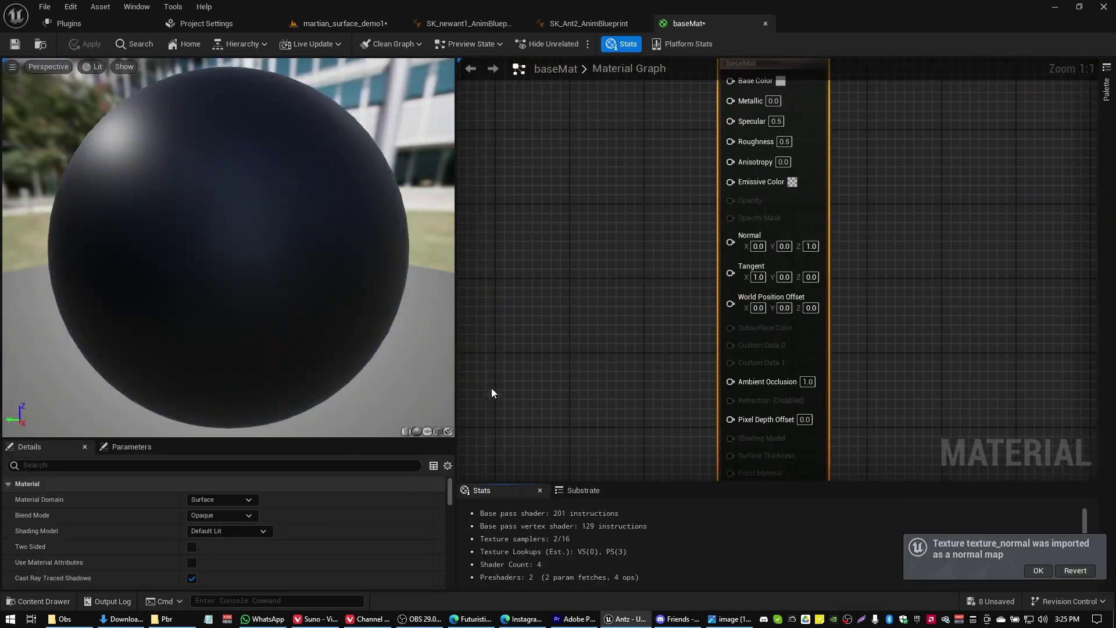
{"action": "key", "text": "ctrl+space"}
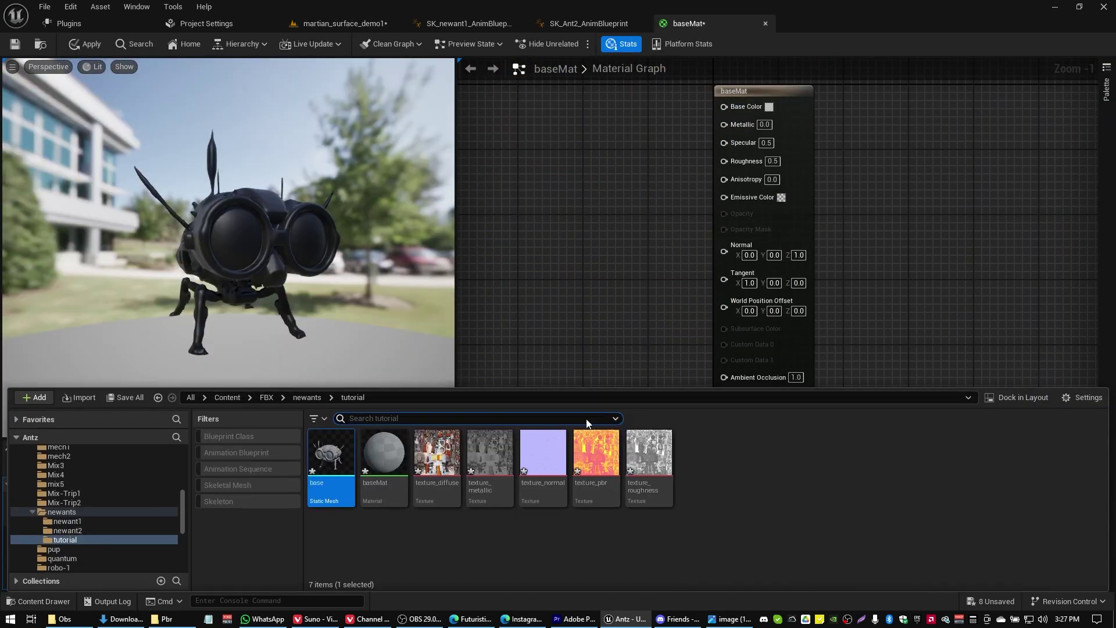
{"action": "left_click_drag", "start_coordinate": [436, 454], "coordinate": [506, 139]}
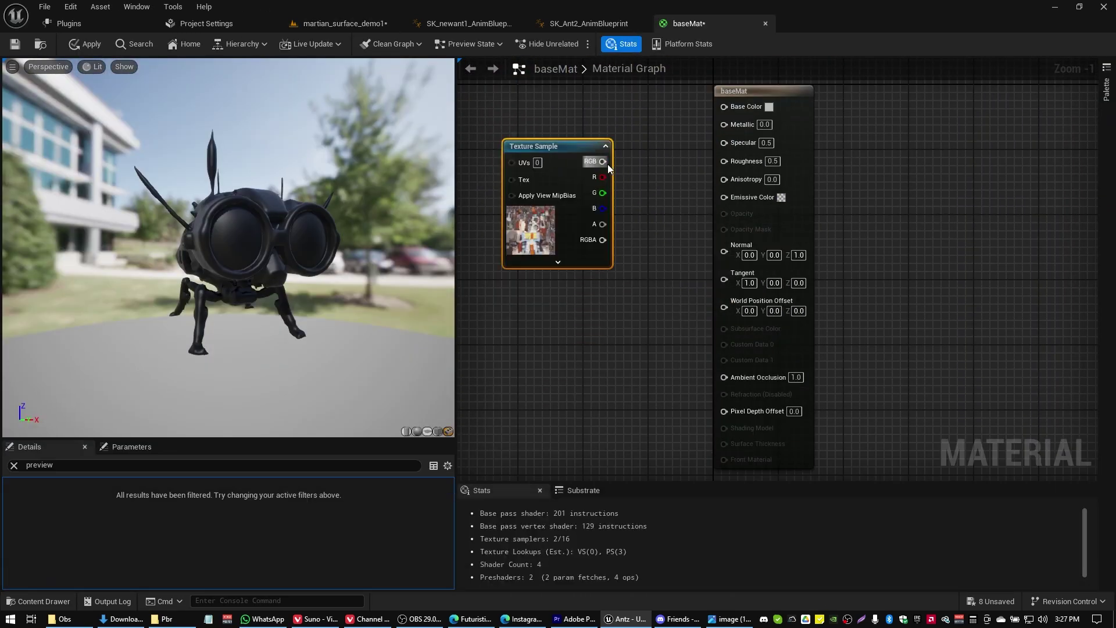
{"action": "left_click_drag", "start_coordinate": [603, 161], "coordinate": [721, 107]}
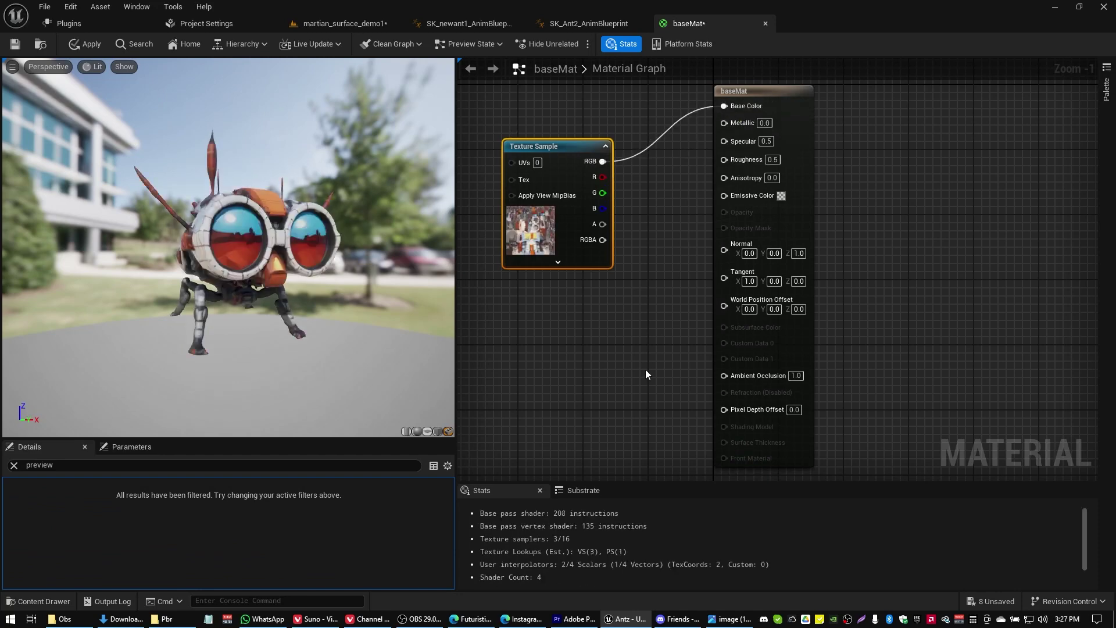
Step: Add texture_metallic and texture_normal to the graph and connect their RGB outputs to Metallic and Normal respectively
{"action": "key", "text": "ctrl+space"}
{"action": "left_click_drag", "start_coordinate": [651, 456], "coordinate": [491, 308]}
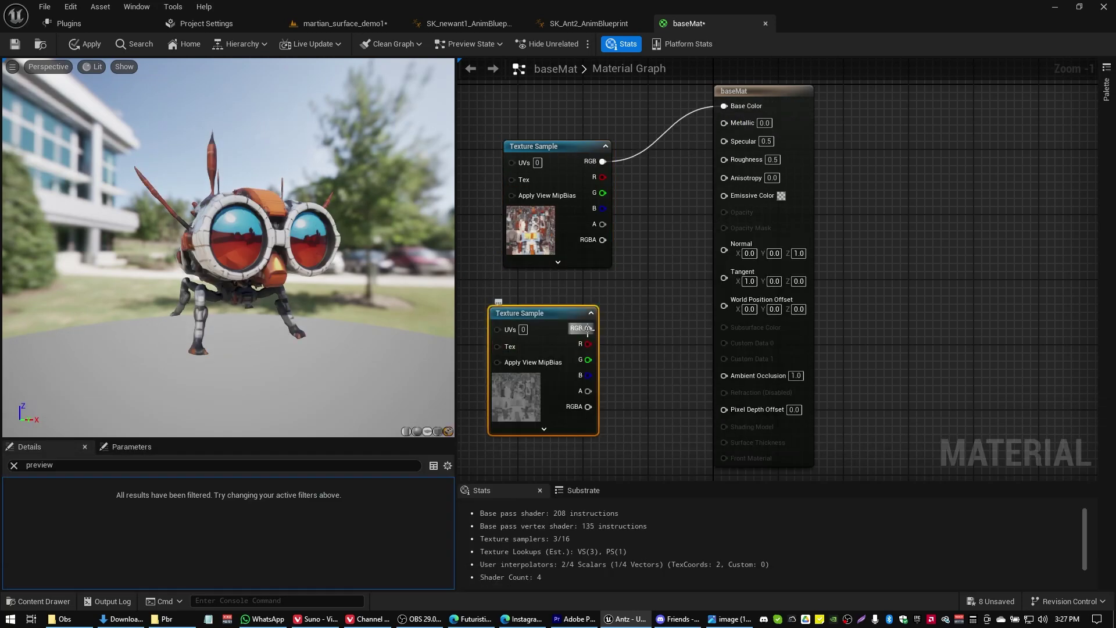
{"action": "left_click_drag", "start_coordinate": [588, 329], "coordinate": [723, 122]}
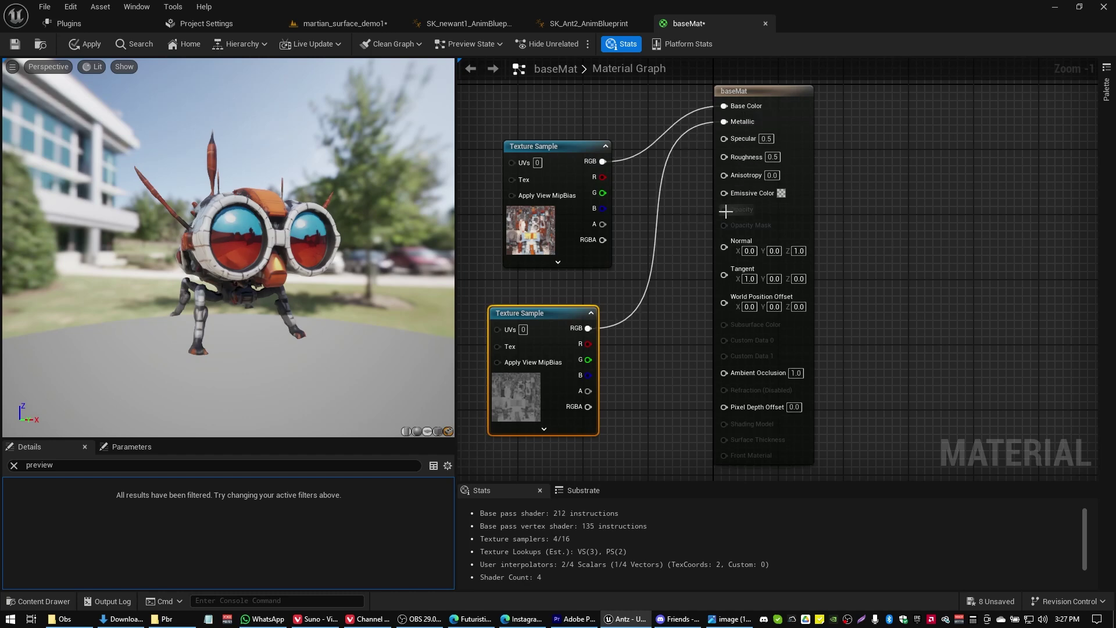
{"action": "key", "text": "ctrl+space"}
{"action": "left_click_drag", "start_coordinate": [533, 457], "coordinate": [899, 188]}
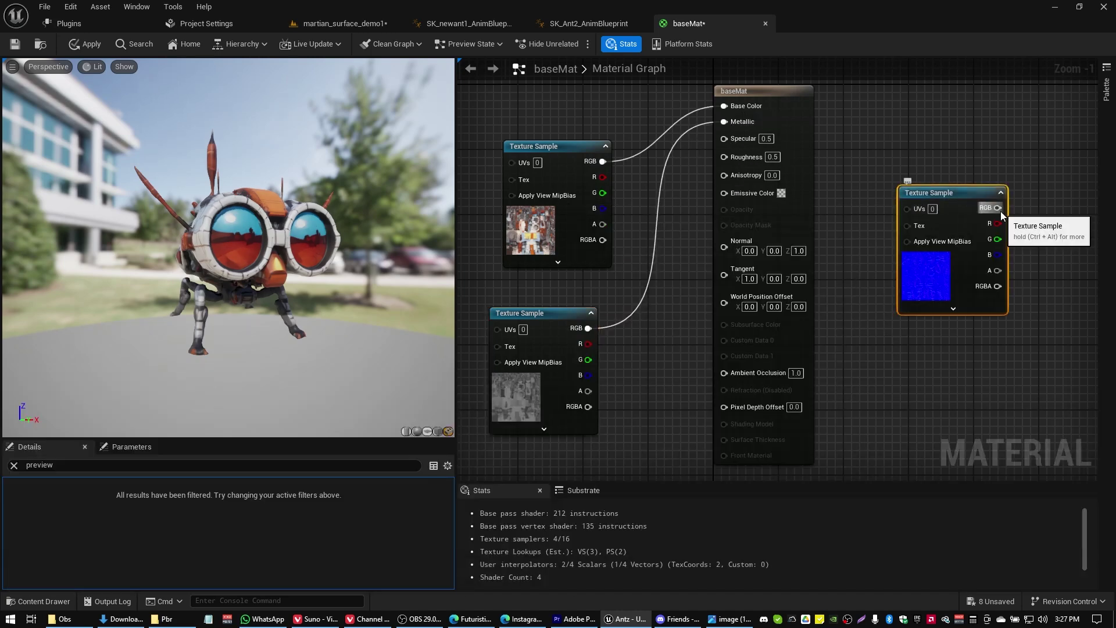
{"action": "left_click_drag", "start_coordinate": [999, 211], "coordinate": [724, 247]}
Step: Add texture_roughness to the baseMat graph, connect its RGB output to Roughness, and inspect the material on the preview model
{"action": "key", "text": "ctrl+space"}
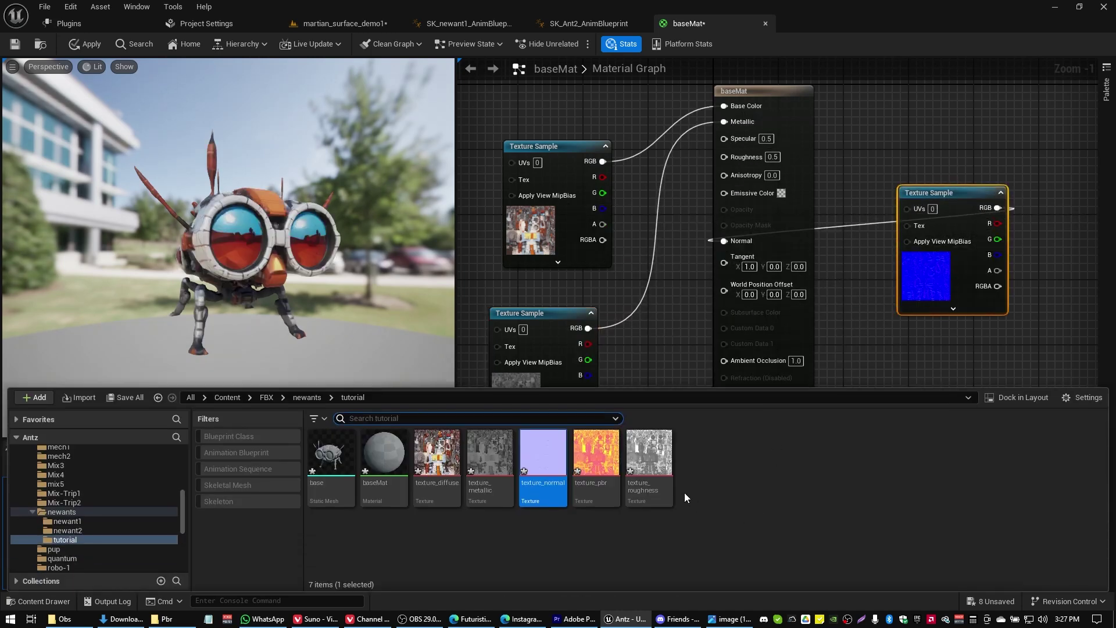
{"action": "left_click_drag", "start_coordinate": [649, 456], "coordinate": [854, 322]}
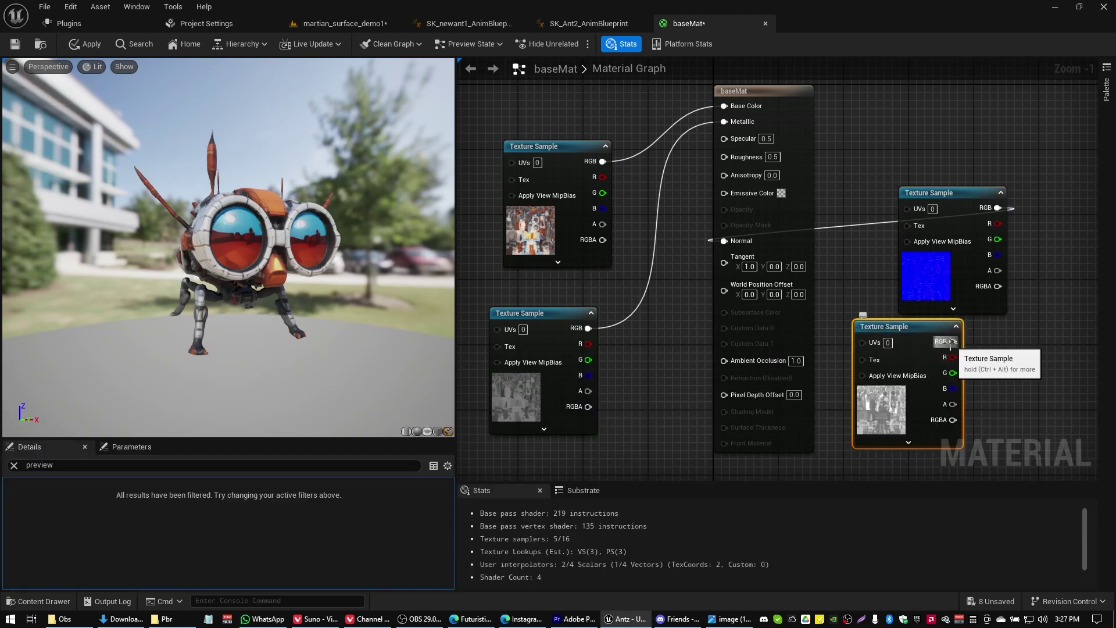
{"action": "left_click_drag", "start_coordinate": [951, 341], "coordinate": [722, 159]}
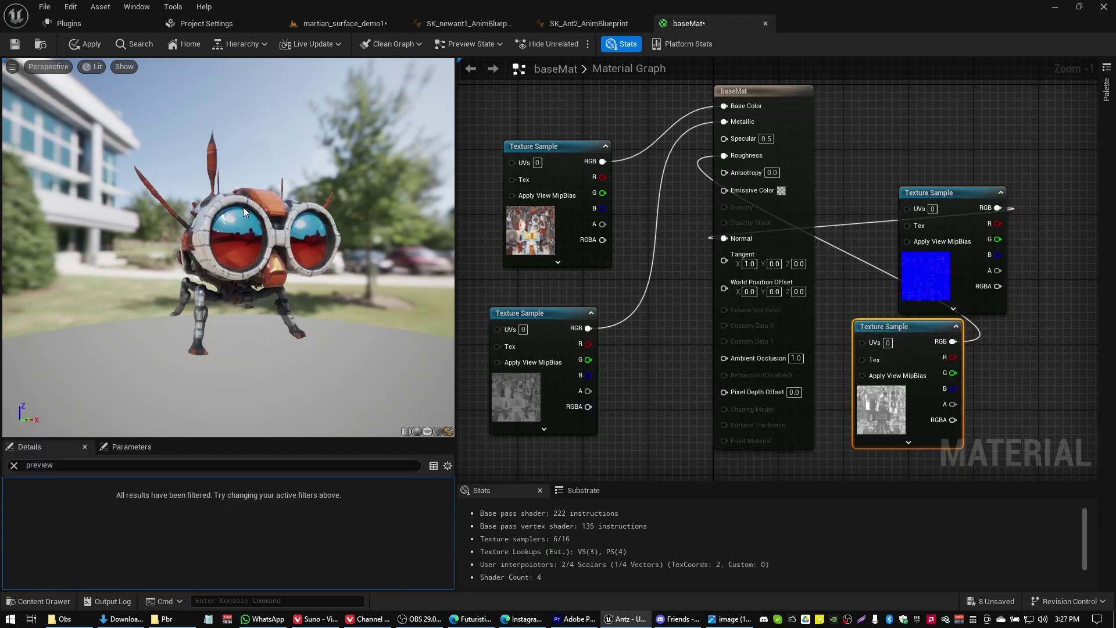
{"action": "mouse_move", "coordinate": [228, 263]}
{"action": "left_mouse_down"}
{"action": "mouse_move", "coordinate": [192, 262]}
{"action": "mouse_move", "coordinate": [228, 263]}
{"action": "left_mouse_up"}
{"action": "scroll", "coordinate": [228, 262], "scroll_direction": "up", "scroll_amount": 6}
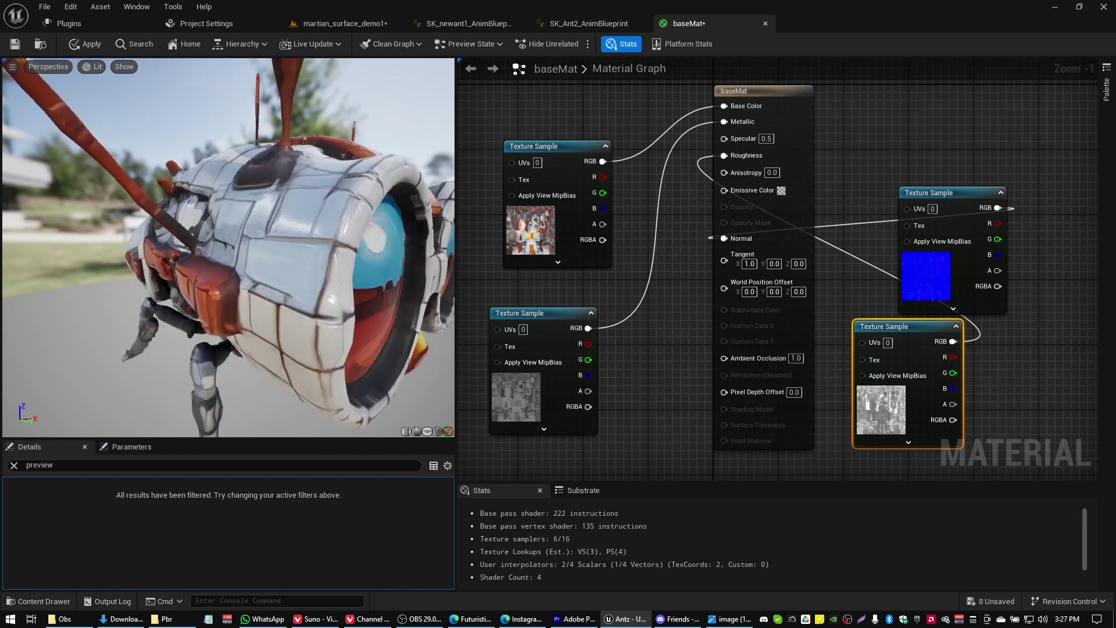
{"action": "scroll", "coordinate": [325, 283], "scroll_direction": "down", "scroll_amount": 6}
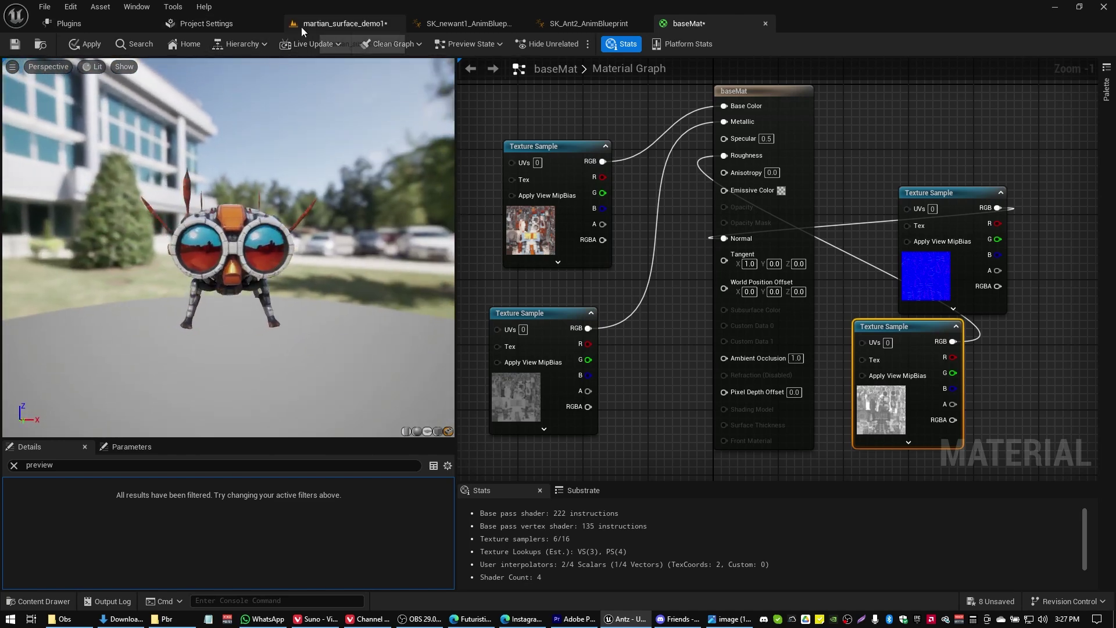
Step: Open the base static mesh from the tutorial folder and assign baseMat to its Element 0 material slot
{"action": "left_click", "coordinate": [328, 23]}
{"action": "left_click", "coordinate": [347, 472]}
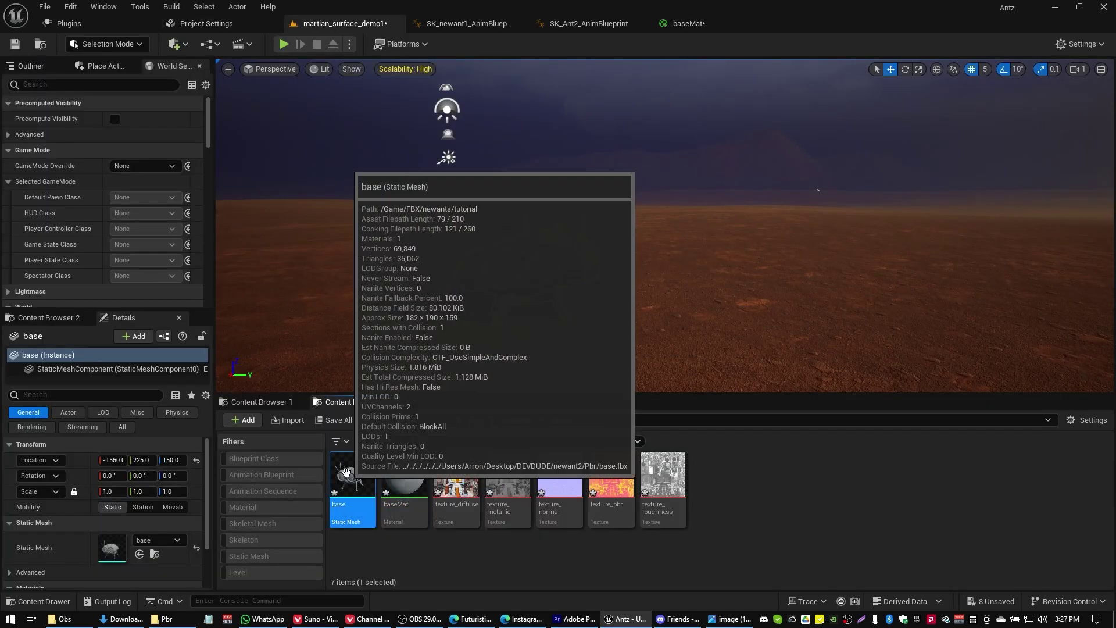
{"action": "double_click", "coordinate": [353, 482]}
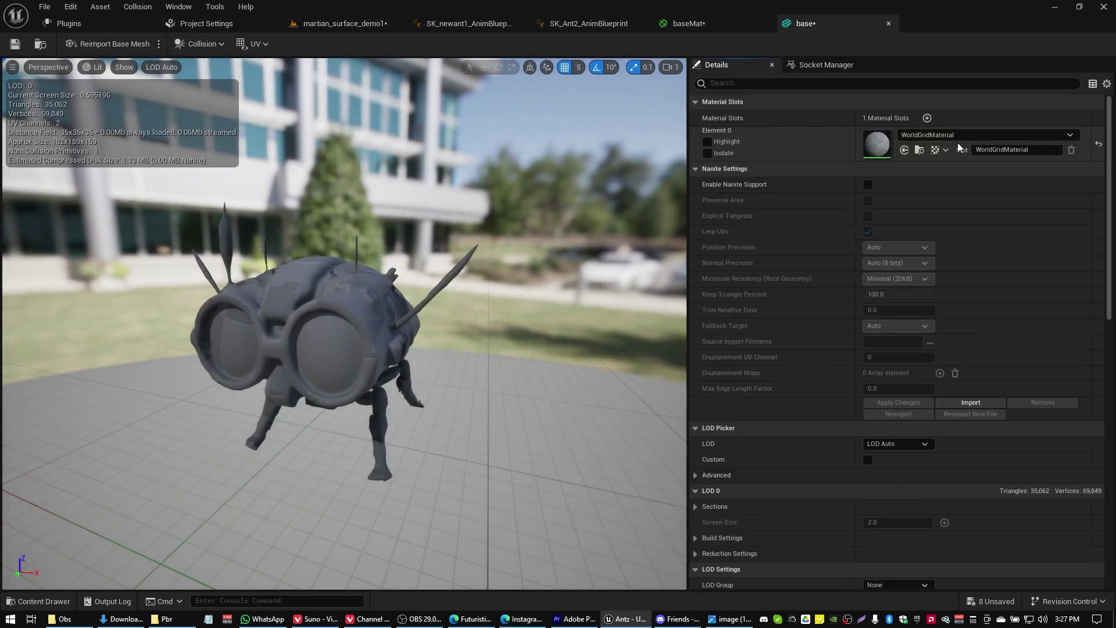
{"action": "key", "text": "ctrl+space"}
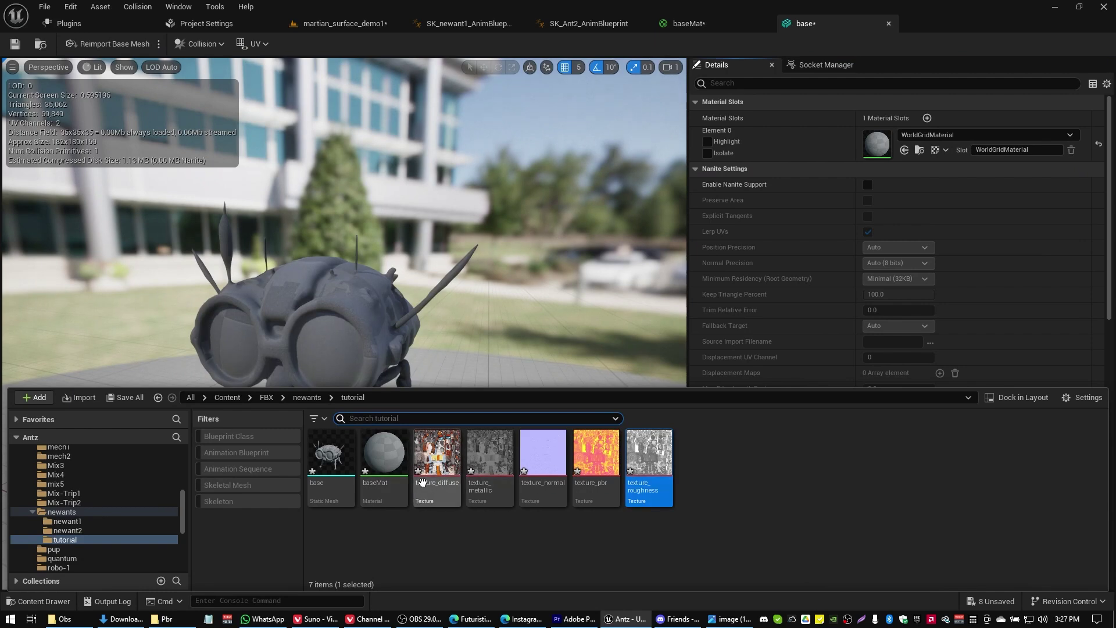
{"action": "left_click", "coordinate": [392, 461]}
{"action": "left_click", "coordinate": [904, 150]}
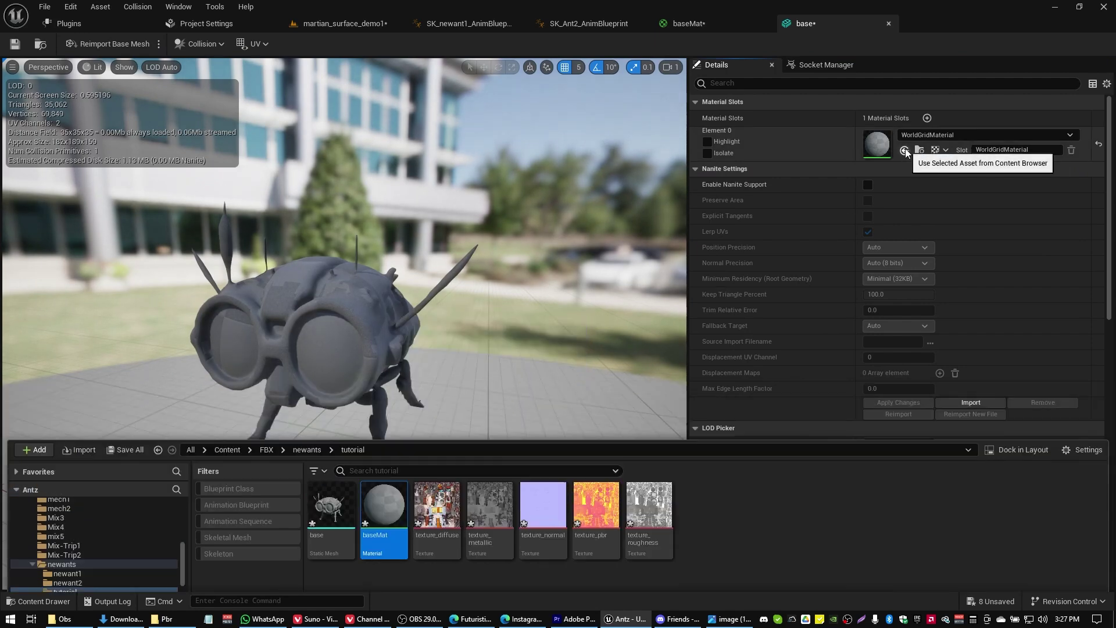
Step: Save the baseMat material and return to the martian_surface_demo1 level
{"action": "left_click", "coordinate": [685, 24]}
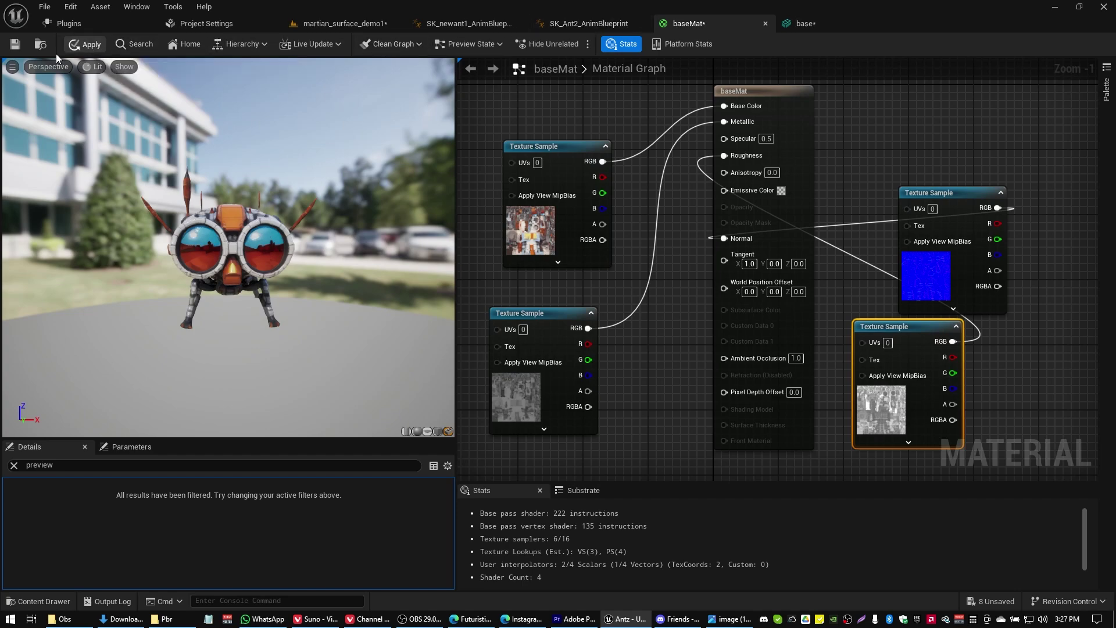
{"action": "key", "text": "ctrl+s"}
{"action": "left_click", "coordinate": [343, 24]}
{"action": "mouse_move", "coordinate": [637, 239]}
{"action": "right_mouse_down"}
{"action": "mouse_move", "coordinate": [558, 242]}
{"action": "mouse_move", "coordinate": [637, 239]}
{"action": "right_mouse_up"}
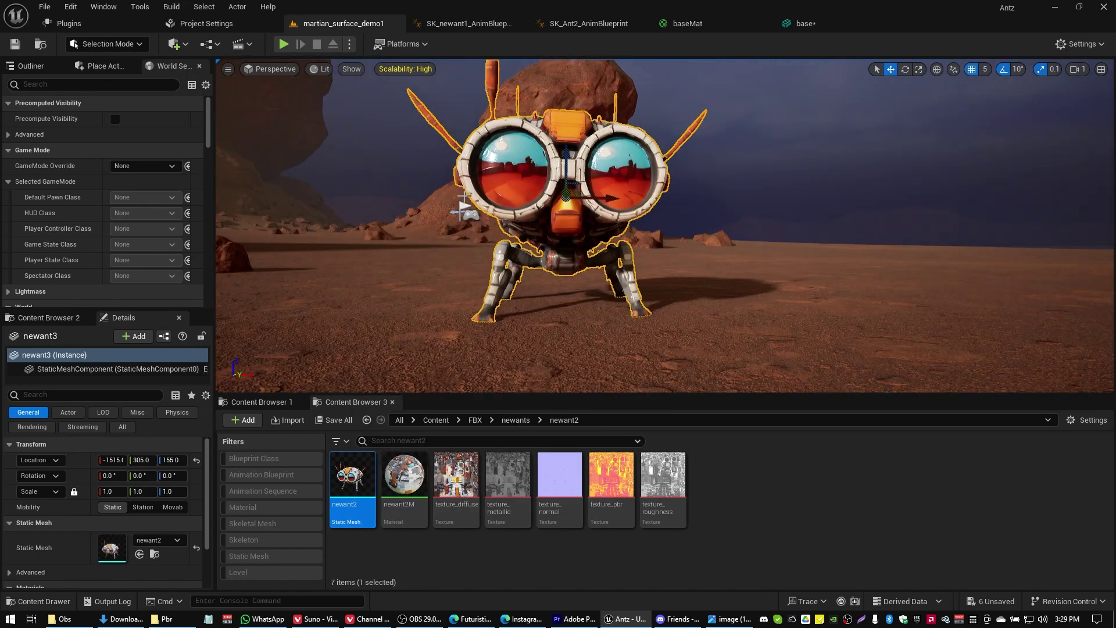
Step: Search the plugins for "skeleton" to check whether Skeletal Mesh Editing Tools is enabled
{"action": "left_click", "coordinate": [96, 28]}
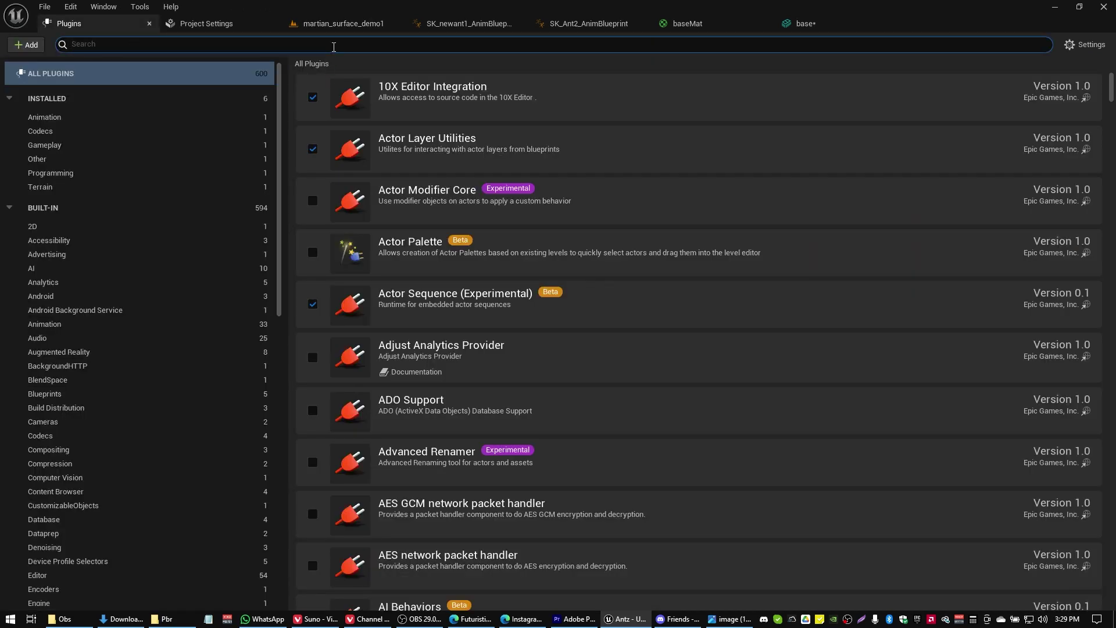
{"action": "type", "text": "eton"}
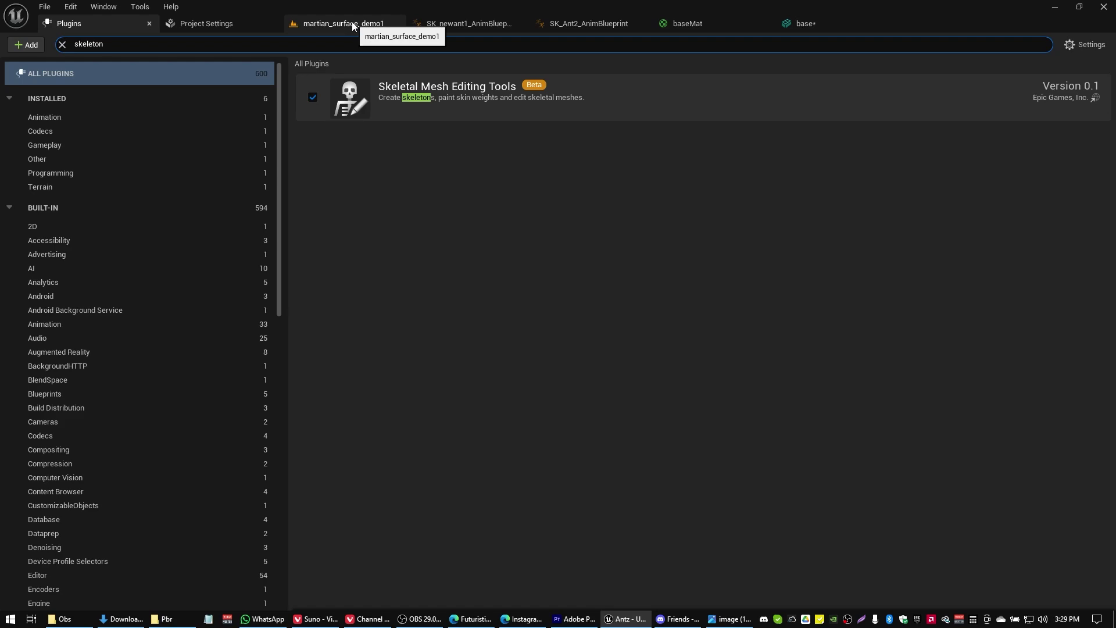
Step: Convert the newant2 static mesh to a skeletal mesh with a new skeleton and the root bone placed at Bottom center
{"action": "left_click", "coordinate": [317, 25]}
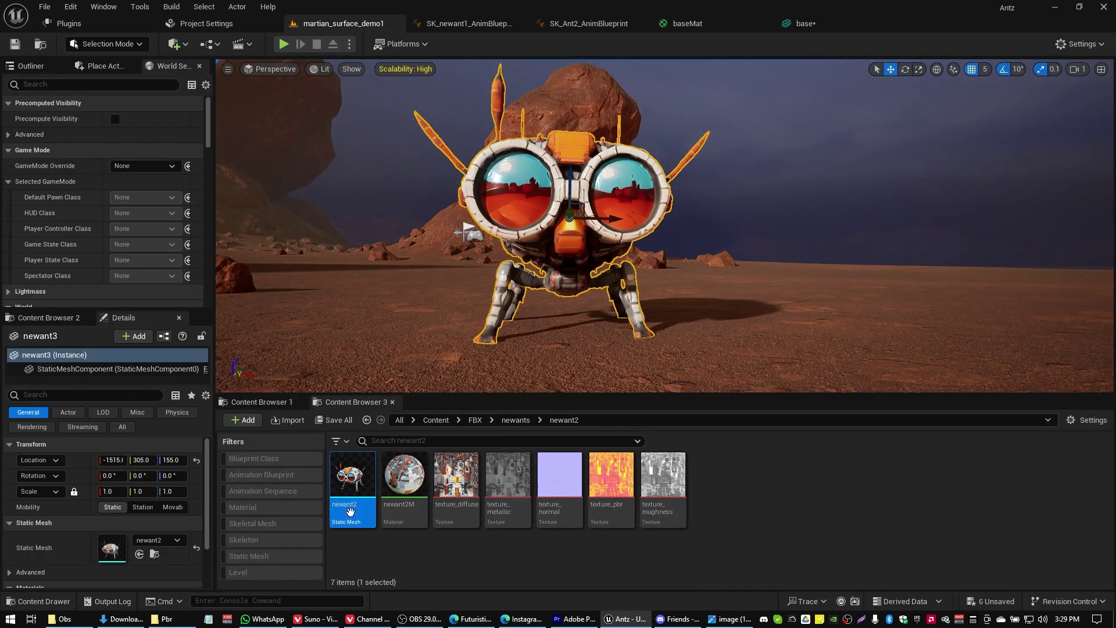
{"action": "right_click", "coordinate": [360, 468]}
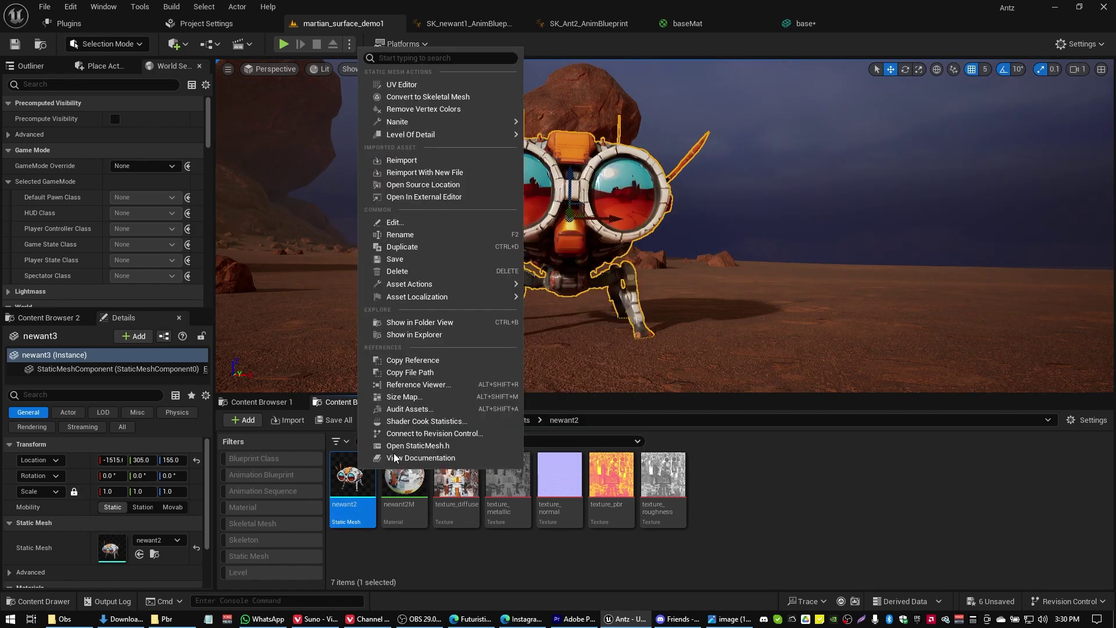
{"action": "left_click", "coordinate": [447, 97]}
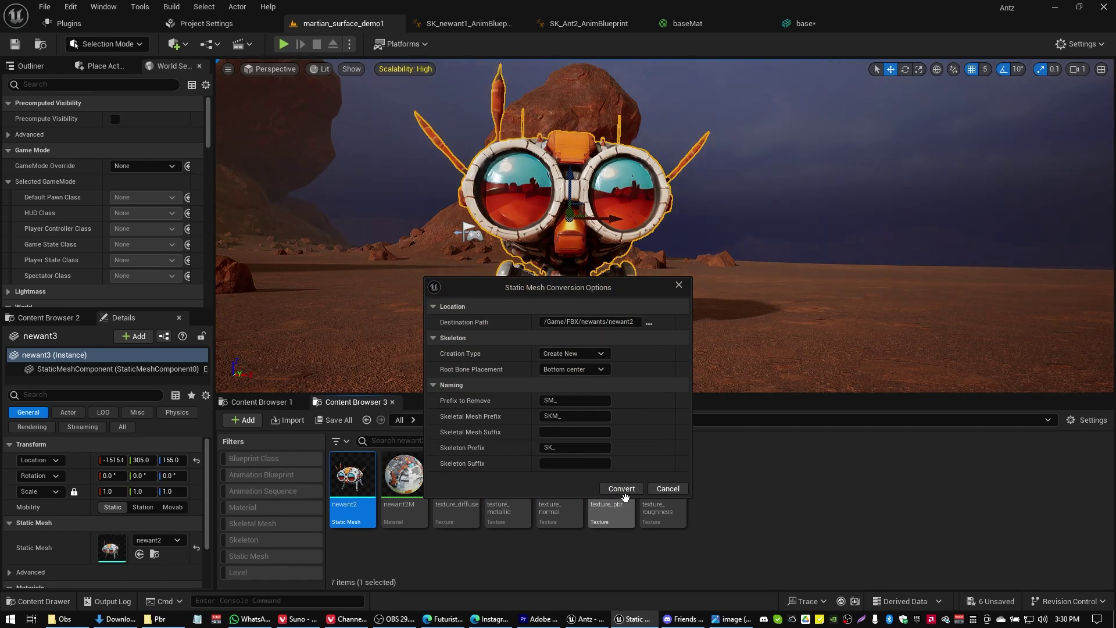
{"action": "left_click", "coordinate": [623, 491]}
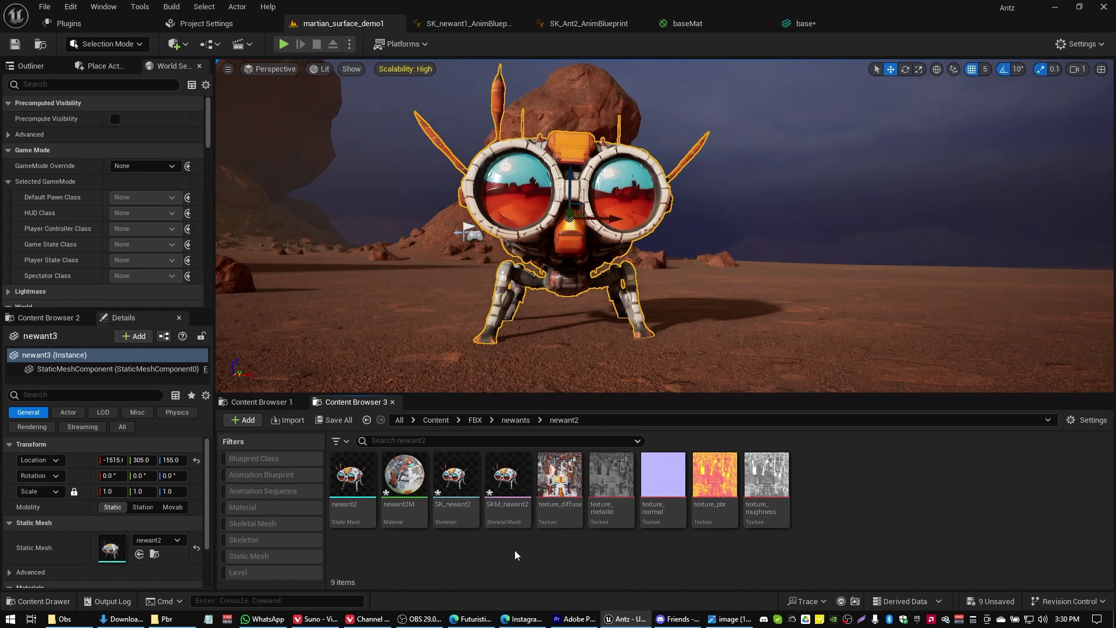
Step: Open SKM_newant2 and bind its skin to the bones using Geodesic Voxel, stiffness 0.9, max influences 2 and voxel resolution 128
{"action": "double_click", "coordinate": [503, 473]}
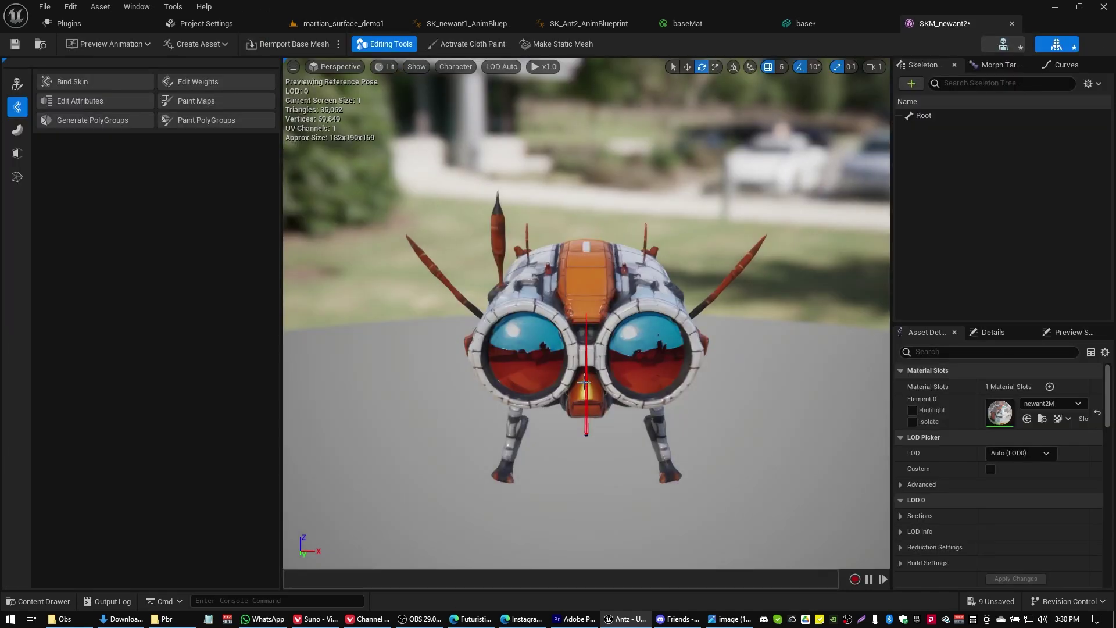
{"action": "left_click_drag", "start_coordinate": [587, 349], "coordinate": [494, 351]}
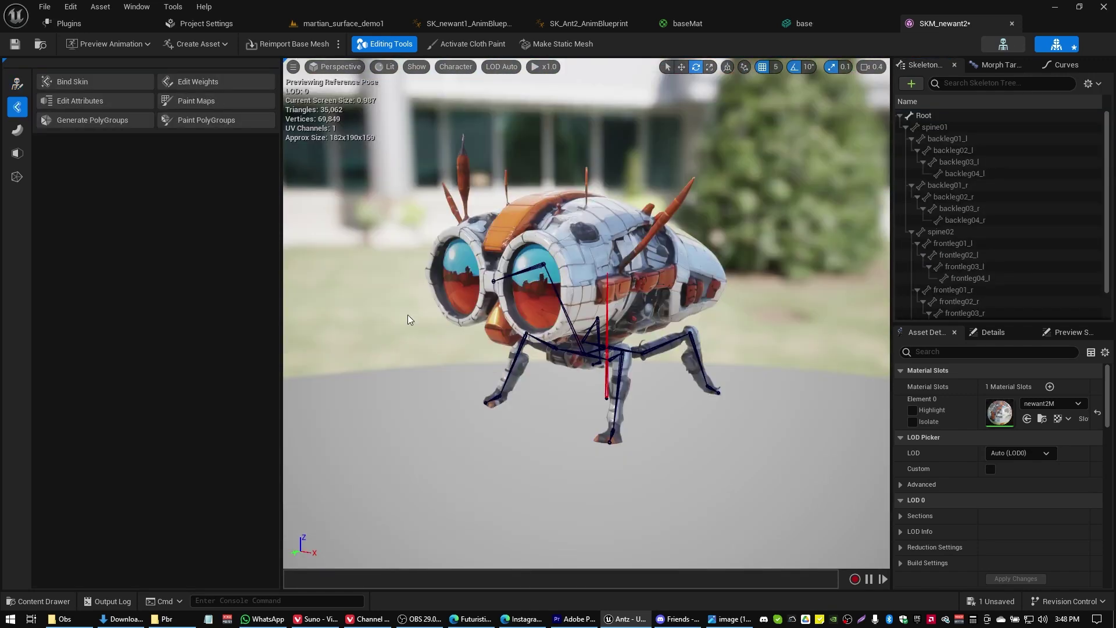
{"action": "left_click", "coordinate": [96, 82]}
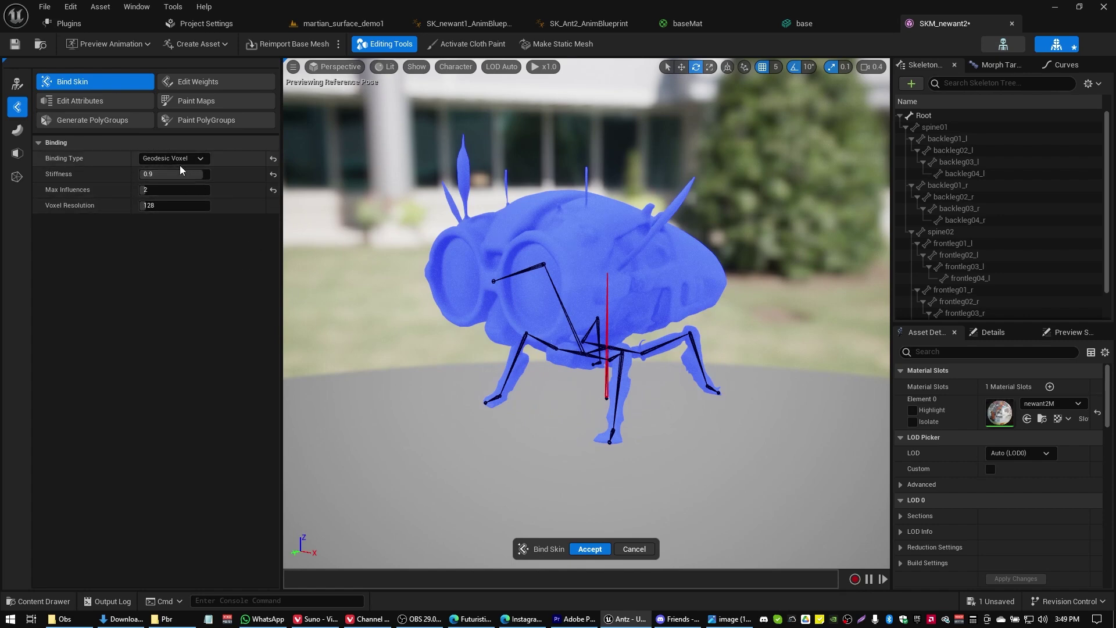
{"action": "left_click", "coordinate": [599, 550]}
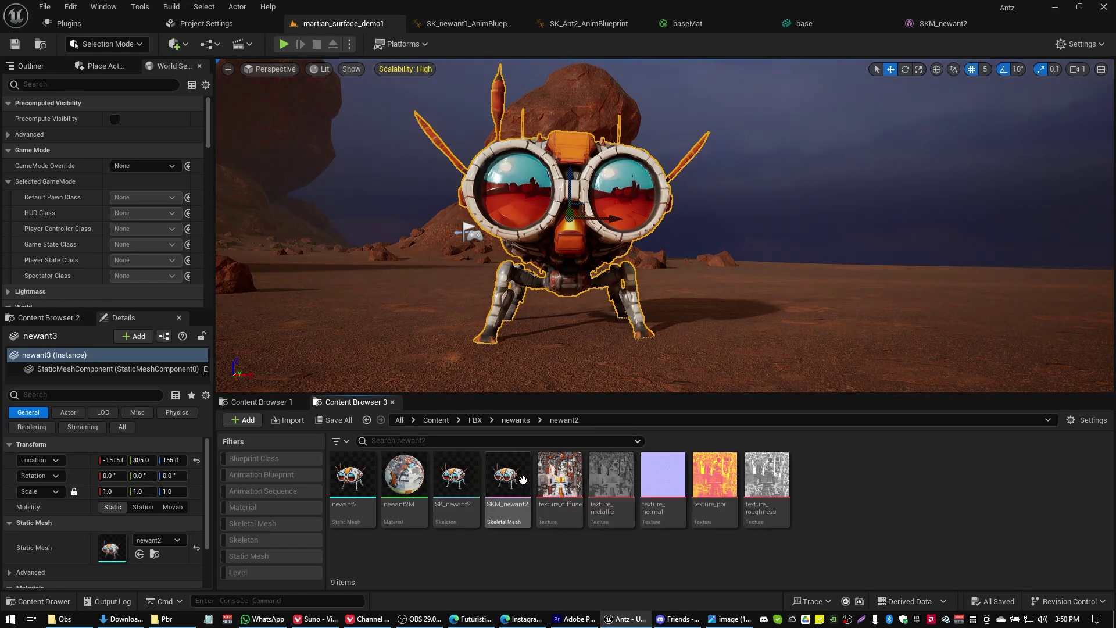
Step: Create an Anim Blueprint from SKM_newant2 in the newant2 folder, keeping the default name, and open it
{"action": "left_click", "coordinate": [523, 480]}
{"action": "right_click", "coordinate": [516, 479]}
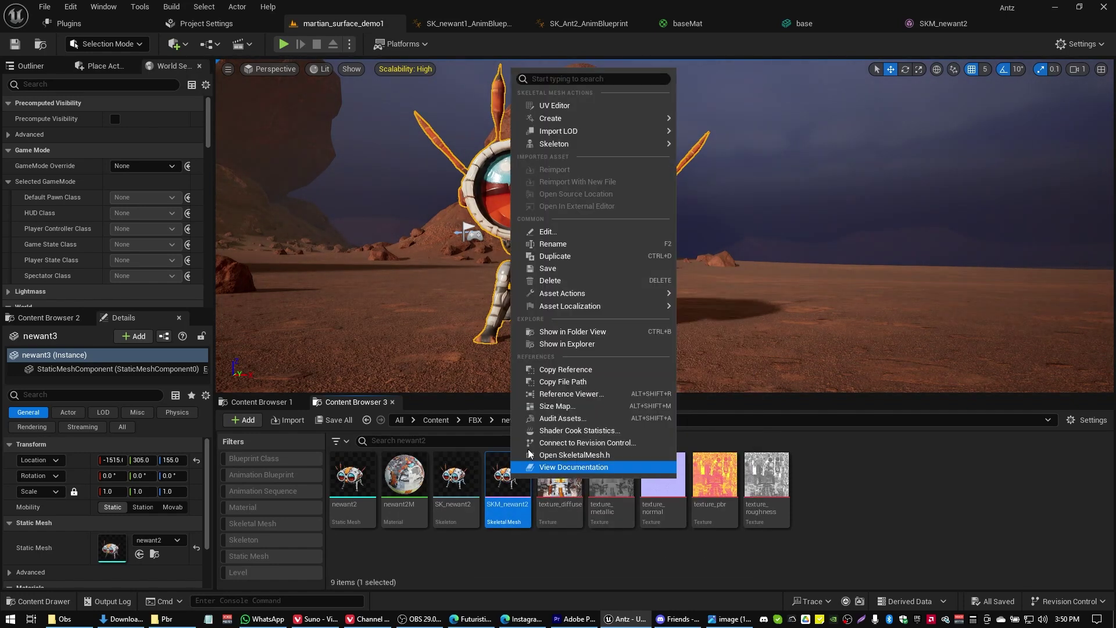
{"action": "mouse_move", "coordinate": [639, 118]}
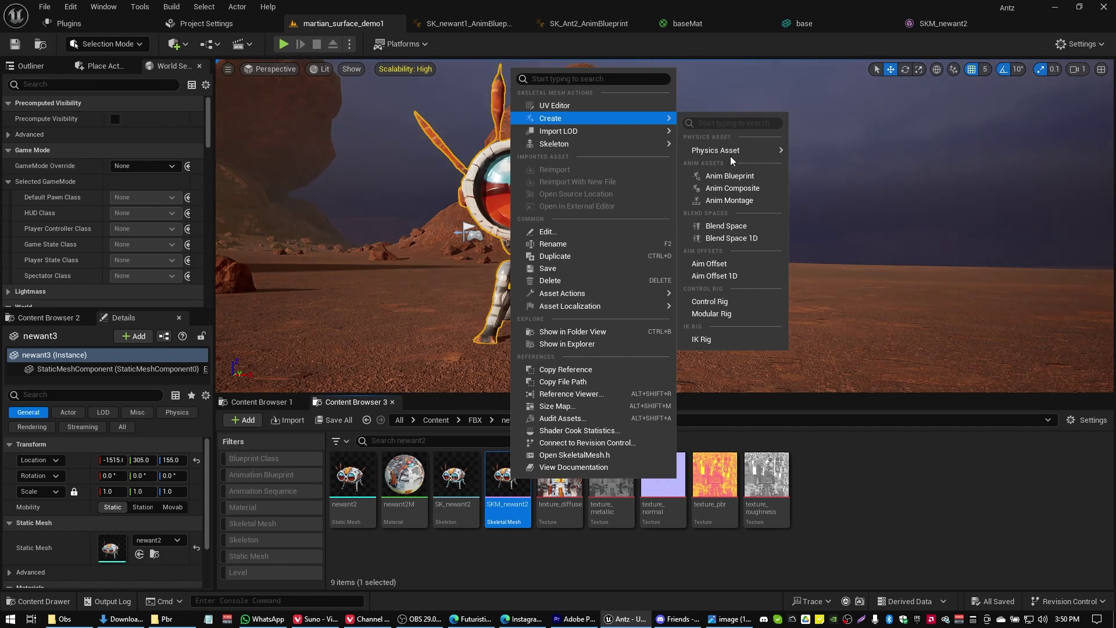
{"action": "left_click", "coordinate": [721, 175]}
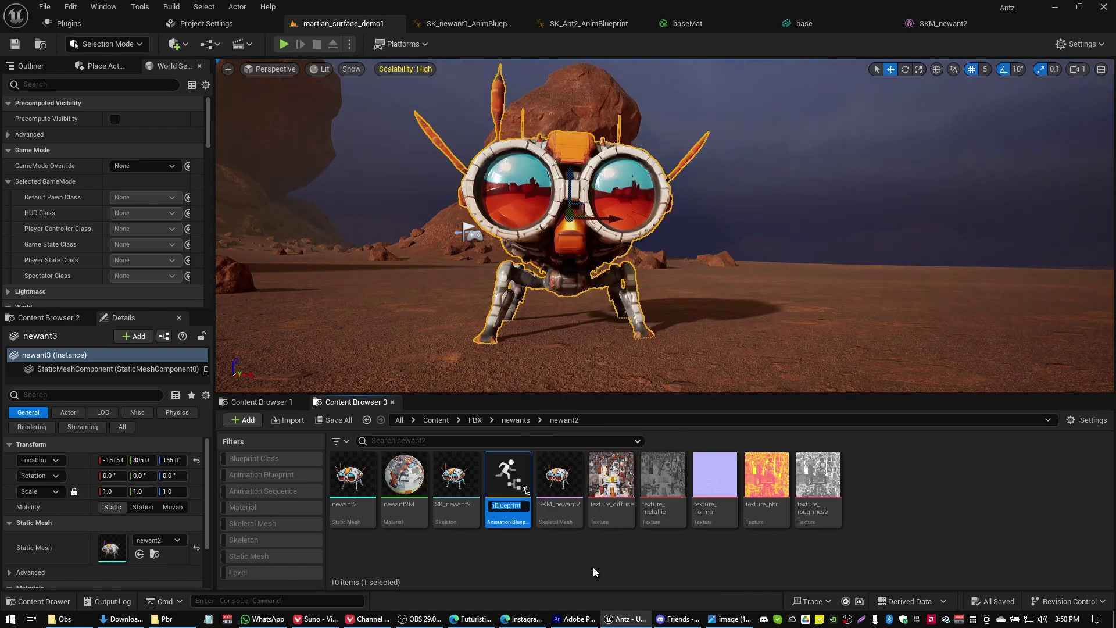
{"action": "key", "text": "Return"}
{"action": "double_click", "coordinate": [506, 478]}
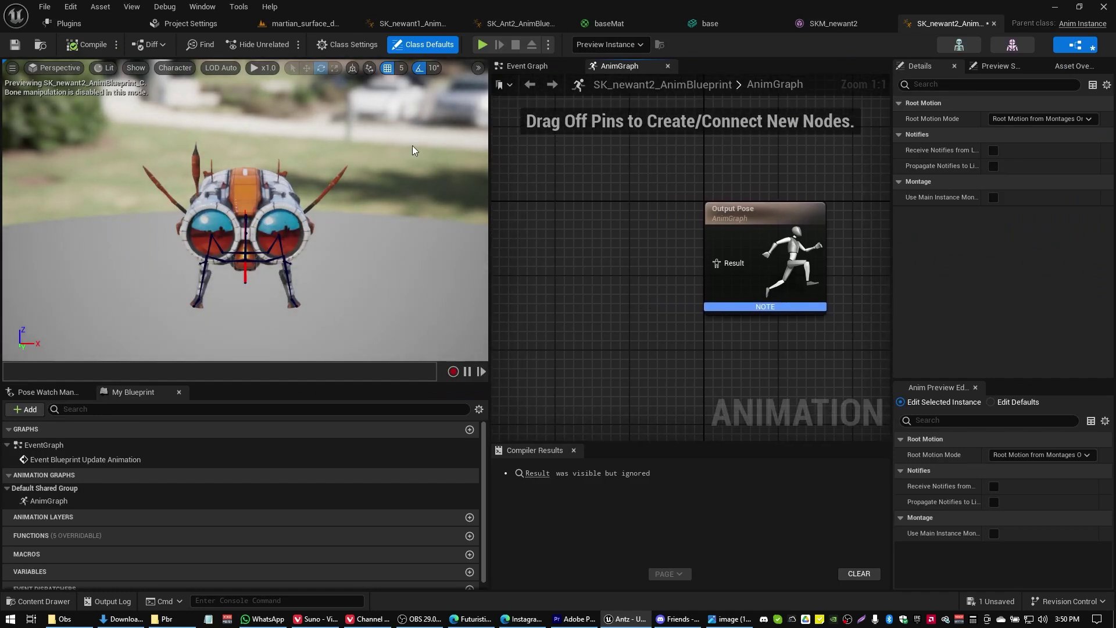
Step: Search the plugins for "prod"
{"action": "left_click", "coordinate": [69, 23]}
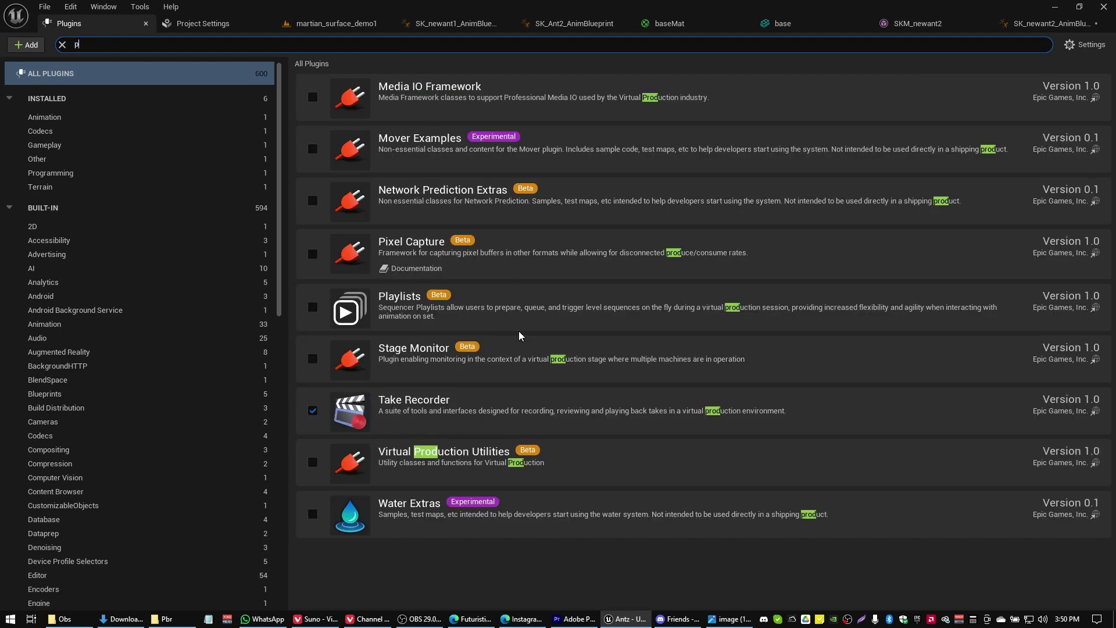
{"action": "type", "text": "d"}
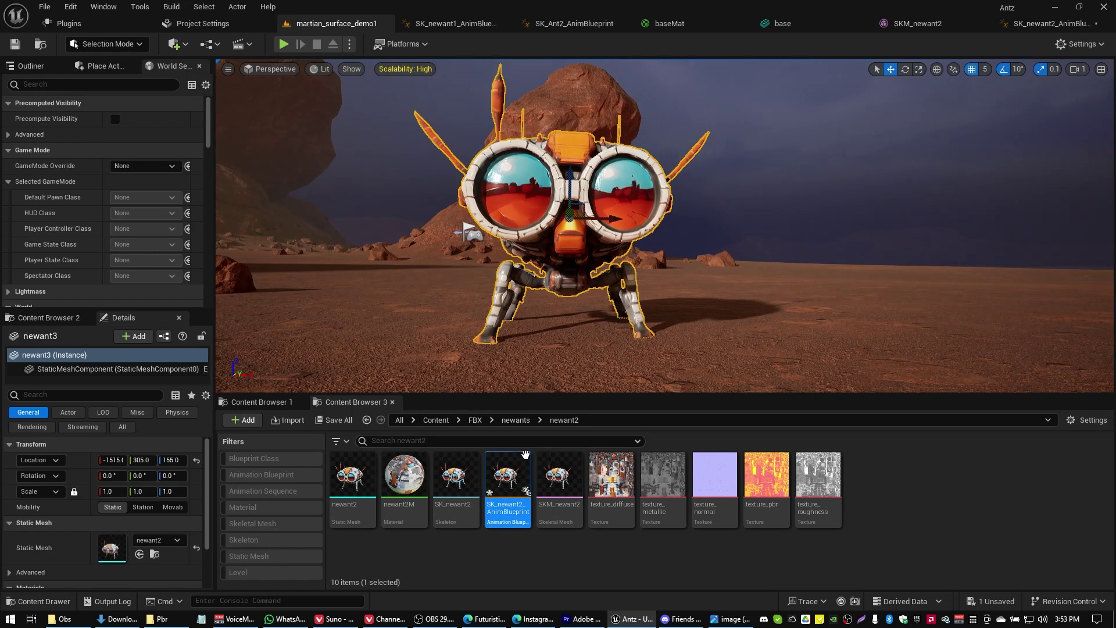
Step: Reopen SK_newant2_AnimBlueprint from the level's content folder and add a Mesh Space Ref Pose node to its AnimGraph
{"action": "double_click", "coordinate": [512, 480]}
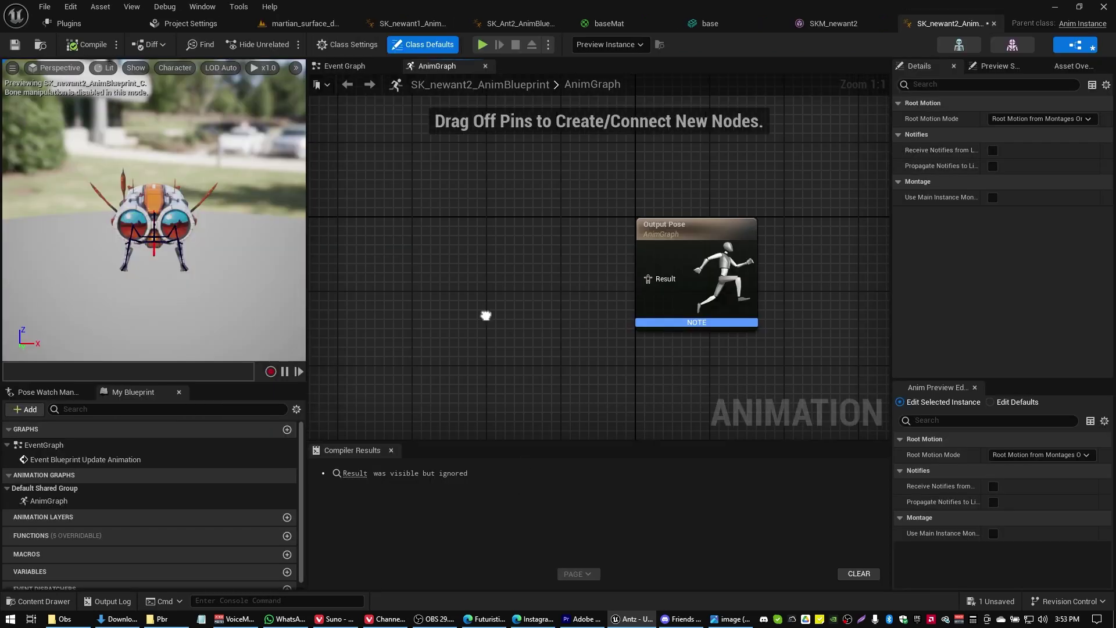
{"action": "right_click", "coordinate": [463, 254]}
{"action": "type", "text": "mesh space"}
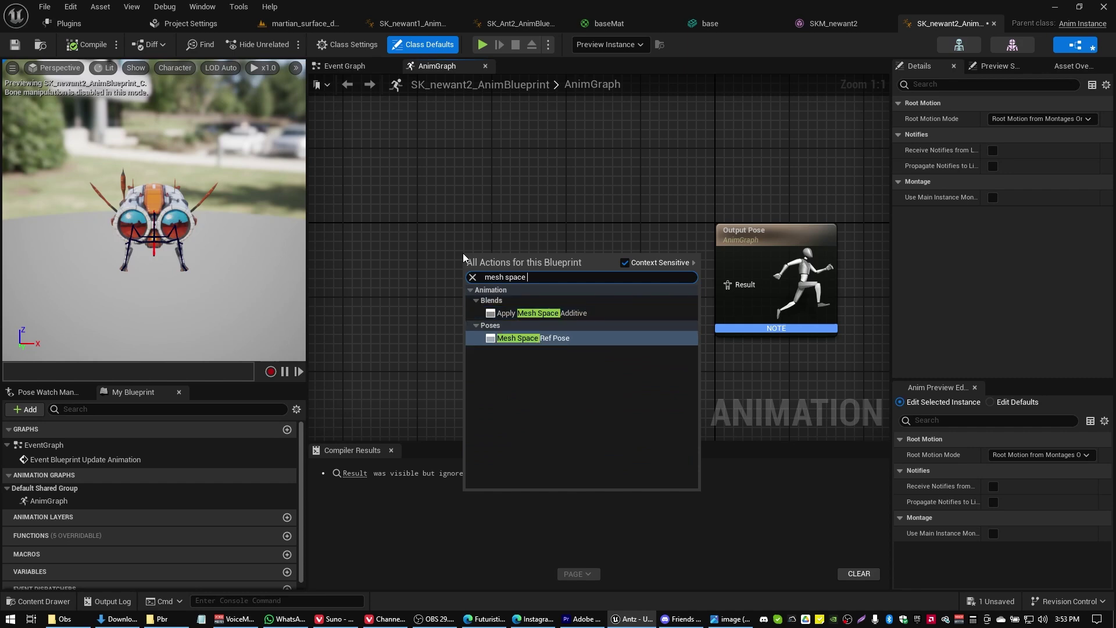
{"action": "key", "text": "Return"}
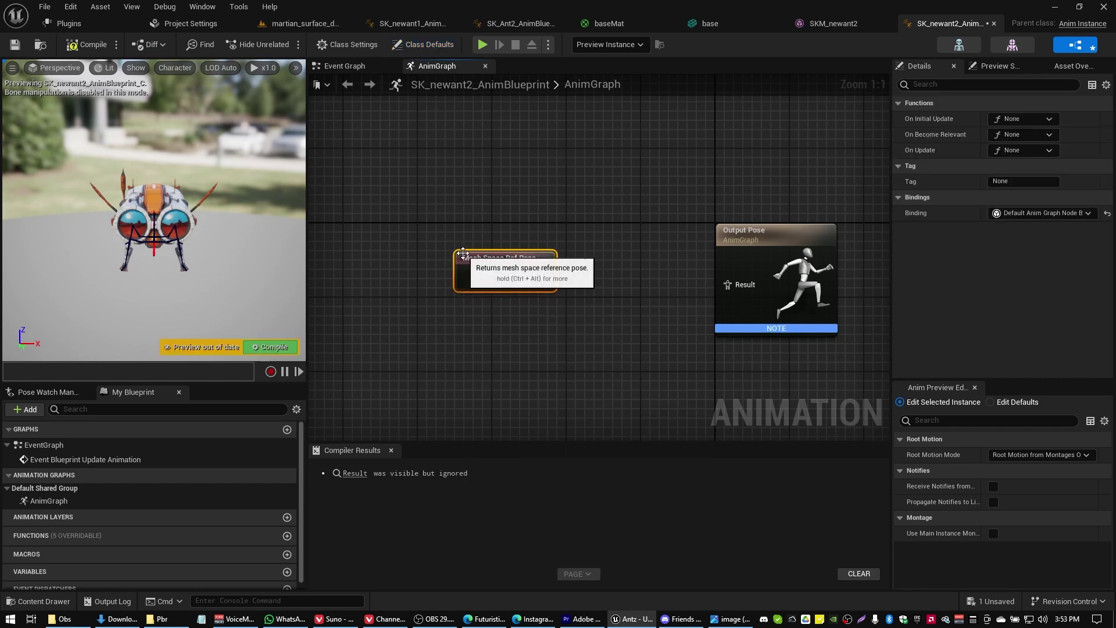
Step: Add a Simple Procedural Walk node after Mesh Space Ref Pose and connect its output to the Output Pose result
{"action": "left_click_drag", "start_coordinate": [542, 275], "coordinate": [605, 218]}
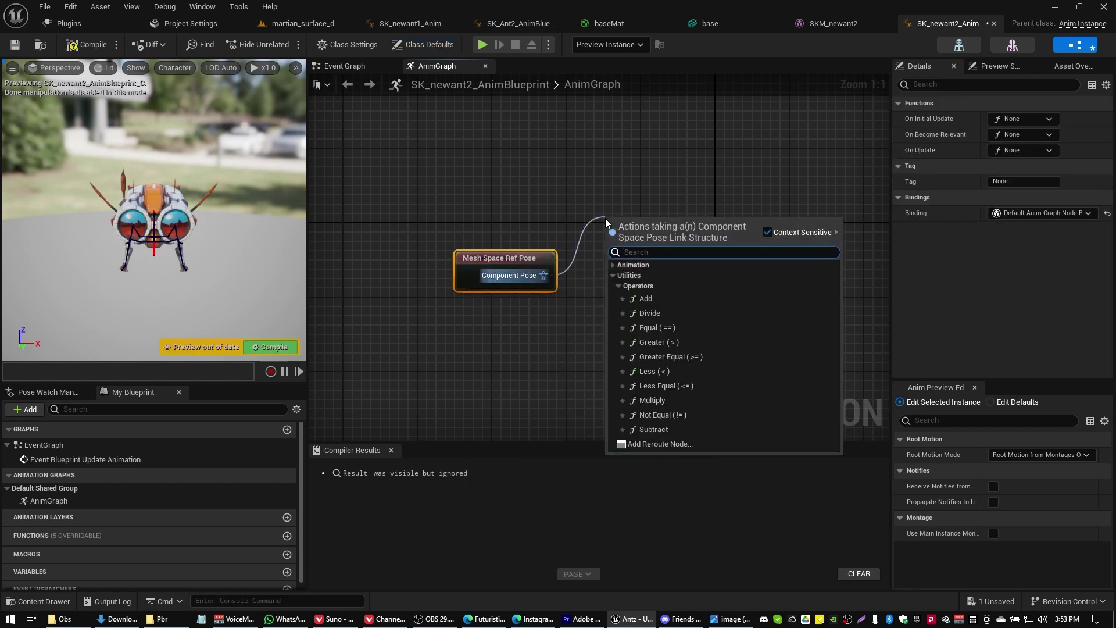
{"action": "type", "text": "simple"}
{"action": "key", "text": "Return"}
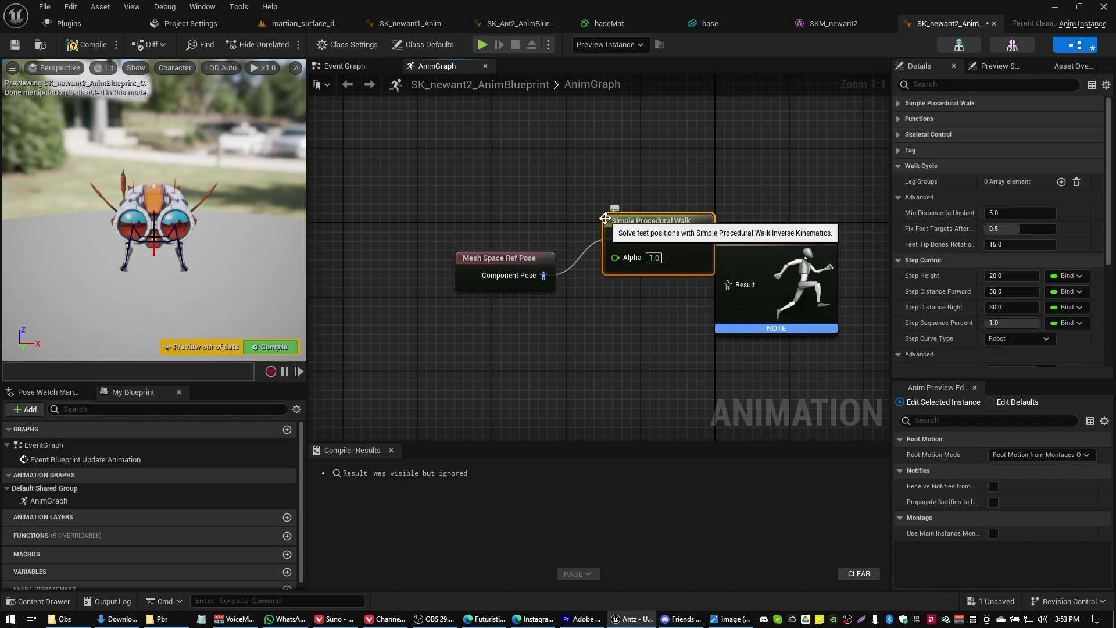
{"action": "left_click_drag", "start_coordinate": [709, 246], "coordinate": [644, 184]}
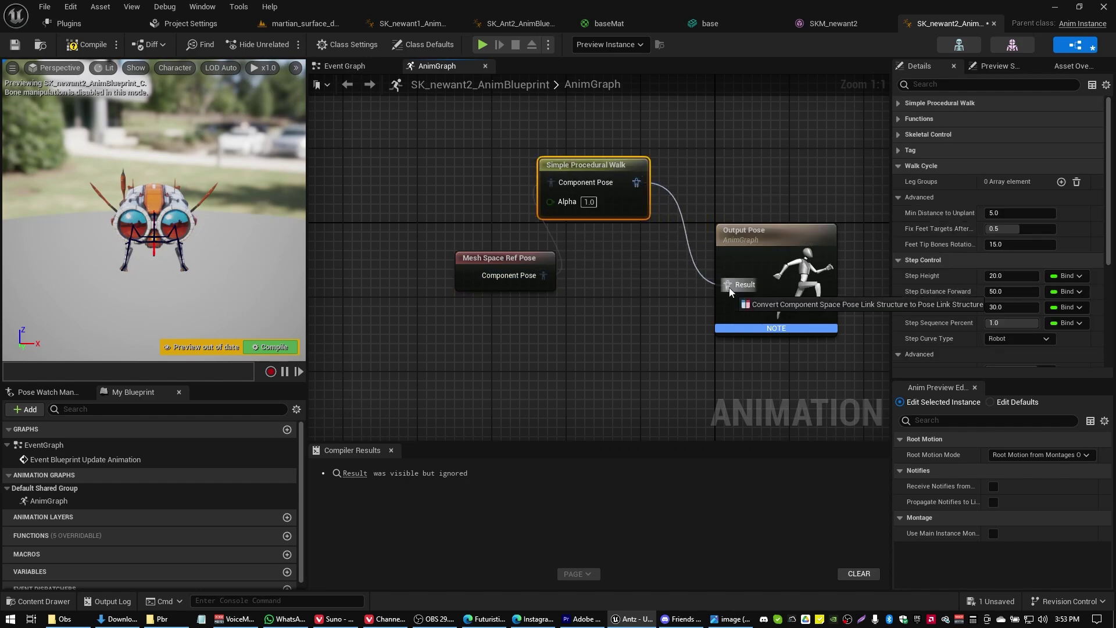
{"action": "left_click_drag", "start_coordinate": [728, 288], "coordinate": [728, 287]}
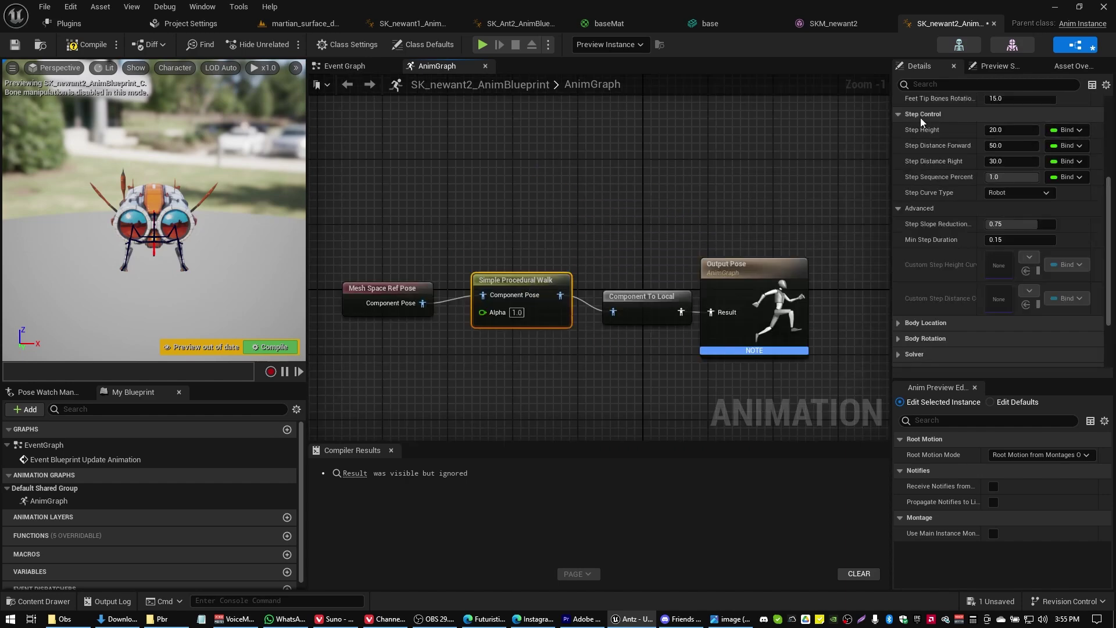
Step: In the Simple Procedural Walk node, set body bone spine01, add four legs, and assign backleg01 to backleg04 bones for both back legs
{"action": "scroll", "coordinate": [919, 117], "scroll_direction": "up", "scroll_amount": 5}
{"action": "left_click", "coordinate": [898, 165]}
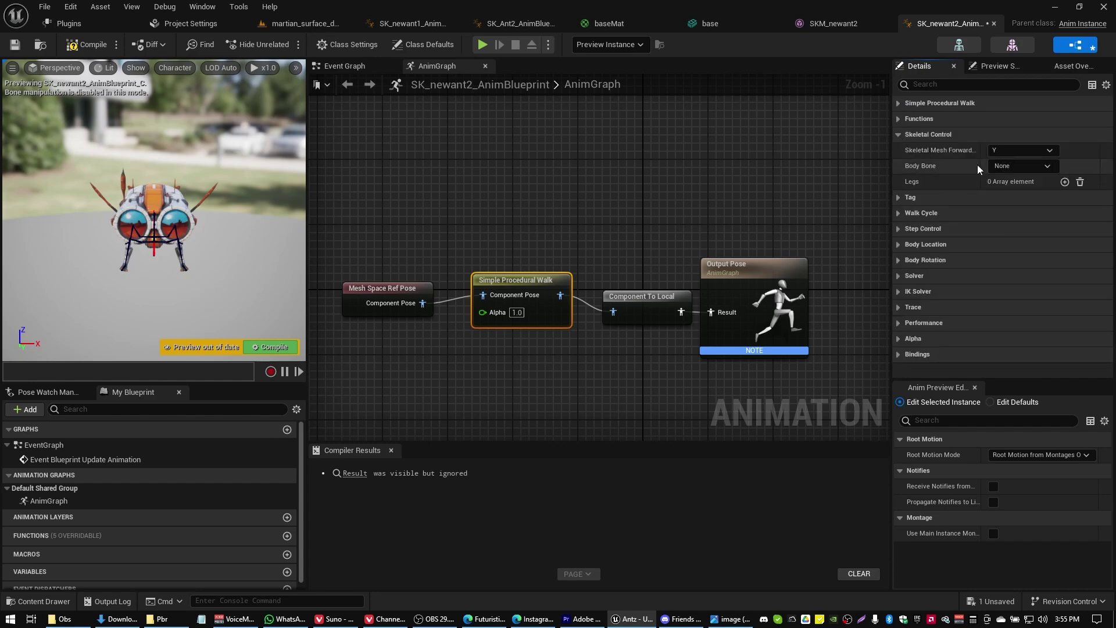
{"action": "left_click", "coordinate": [1064, 182]}
{"action": "left_click", "coordinate": [995, 256]}
{"action": "left_click", "coordinate": [1017, 288]}
{"action": "left_click", "coordinate": [1004, 373]}
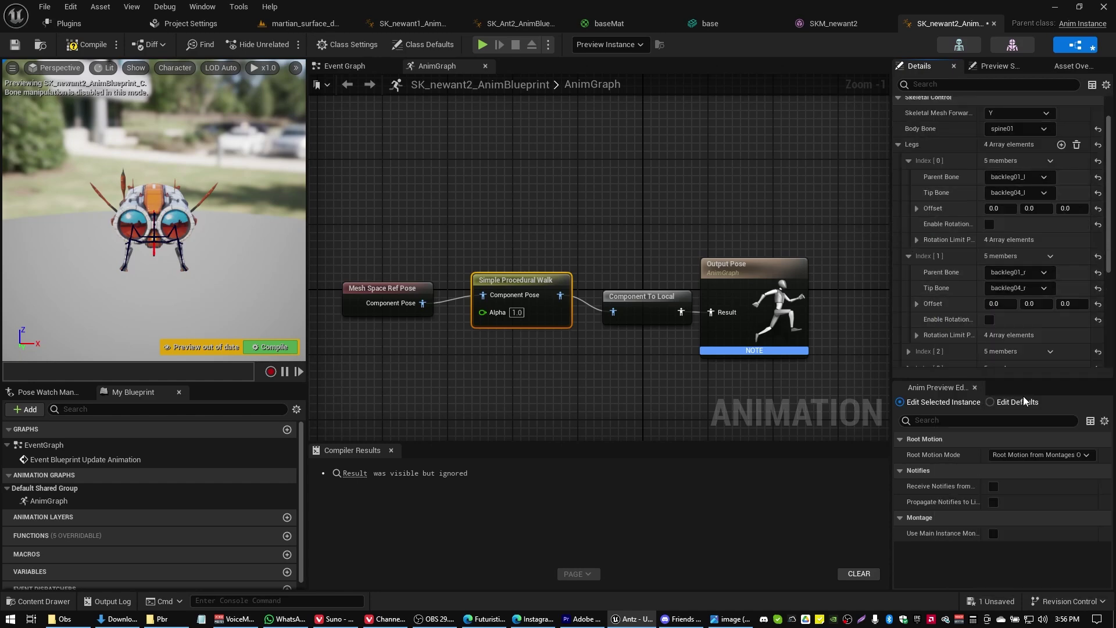
Step: Assign parent bones frontleg01_l and frontleg01_r with tip bones frontleg04_l and frontleg04_r to leg indexes 2 and 3, and compile
{"action": "scroll", "coordinate": [988, 291], "scroll_direction": "down", "scroll_amount": 2}
{"action": "left_click", "coordinate": [908, 277]}
{"action": "left_click", "coordinate": [1017, 293]}
{"action": "left_click", "coordinate": [976, 382]}
{"action": "left_click", "coordinate": [1017, 309]}
{"action": "left_click", "coordinate": [876, 426]}
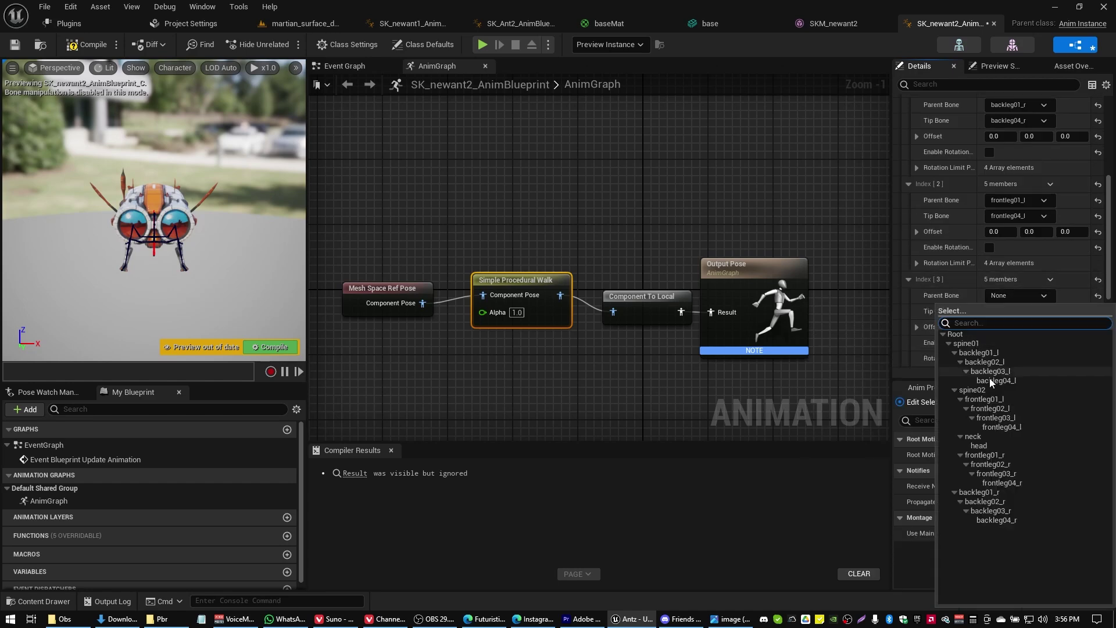
{"action": "key", "text": "F7"}
Step: Try an offset of 50 on X and Y for the left front leg and compile
{"action": "left_click", "coordinate": [999, 175]}
{"action": "scroll", "coordinate": [1000, 176], "scroll_direction": "up", "scroll_amount": 2}
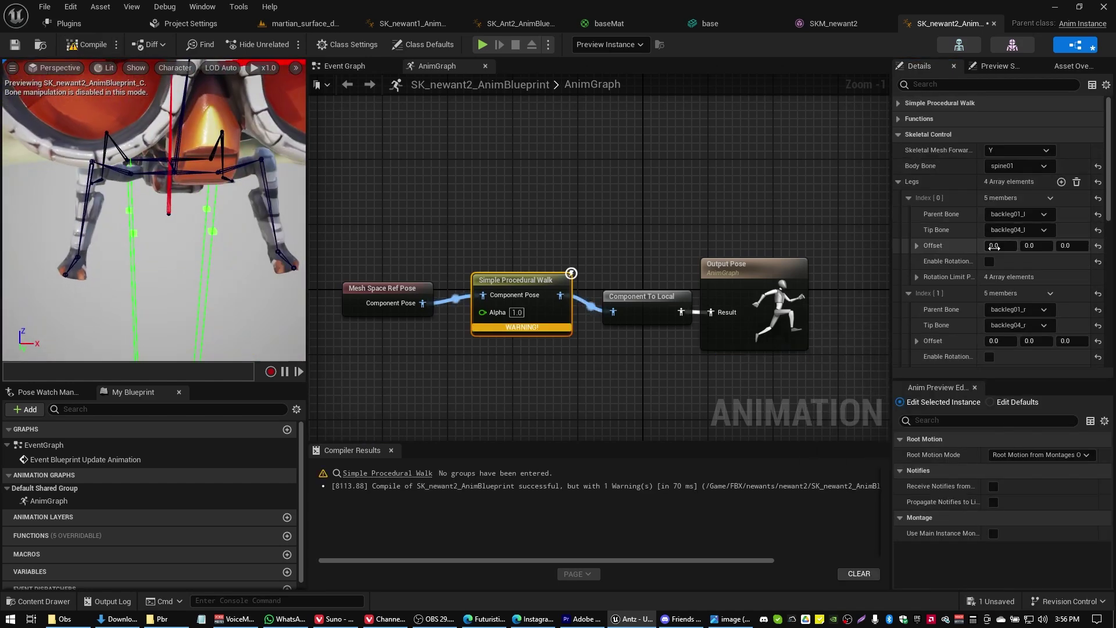
{"action": "type", "text": "50"}
{"action": "key", "text": "Return"}
{"action": "left_click", "coordinate": [1034, 231]}
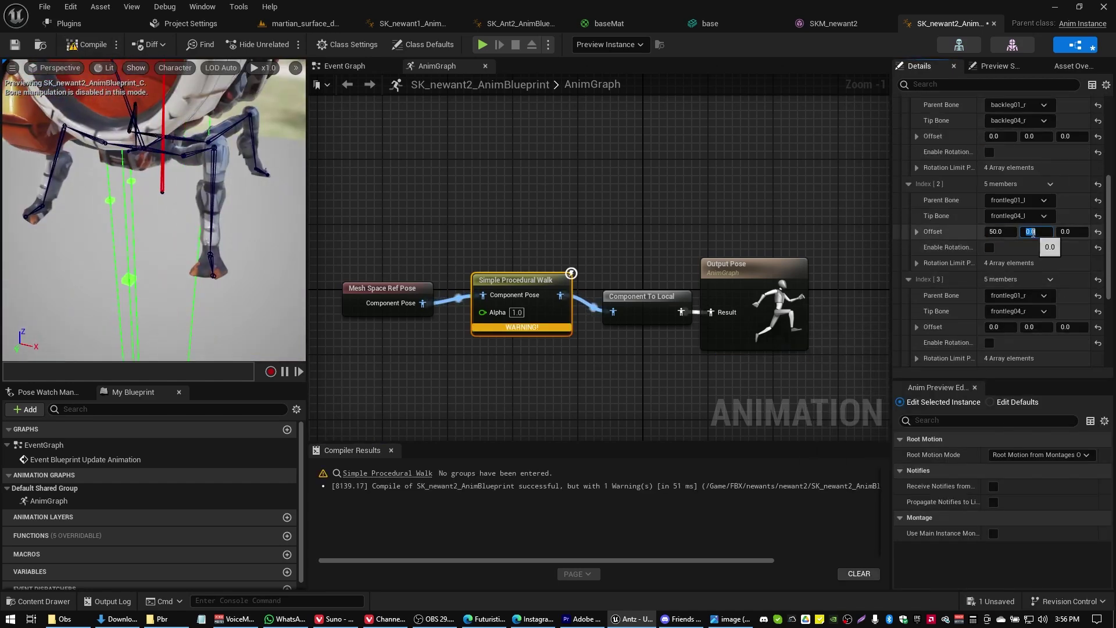
{"action": "type", "text": "50"}
{"action": "key", "text": "Return"}
{"action": "key", "text": "F7"}
Step: Set the left front leg's offset to X 35 and Y -25, recompiling the blueprint
{"action": "key", "text": "Return"}
{"action": "key", "text": "F7"}
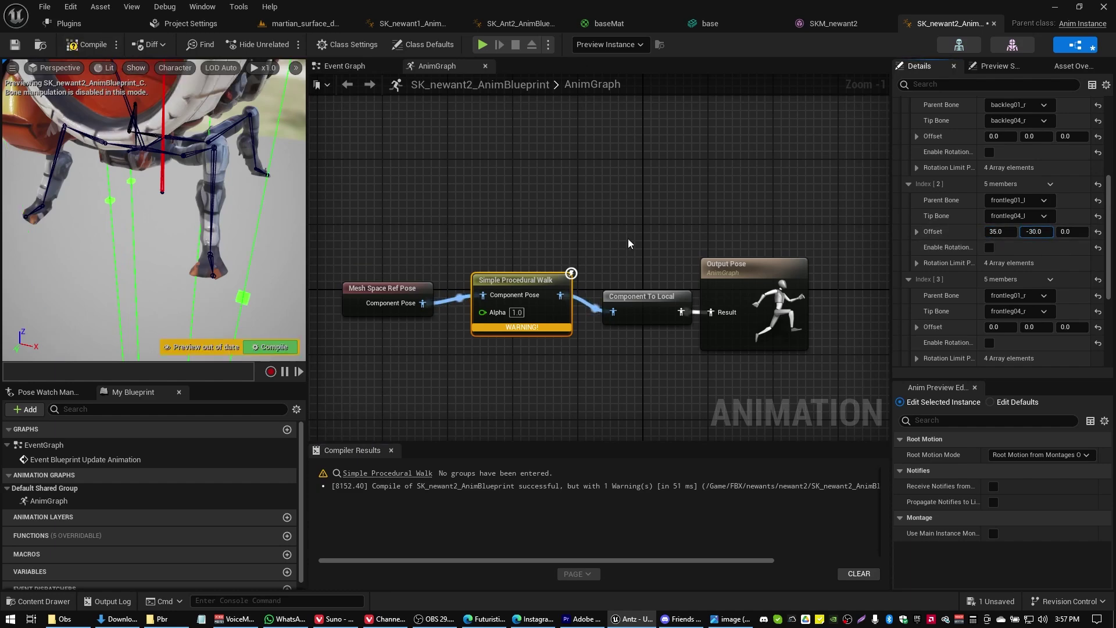
{"action": "left_click", "coordinate": [996, 231]}
{"action": "type", "text": "35"}
{"action": "key", "text": "Tab"}
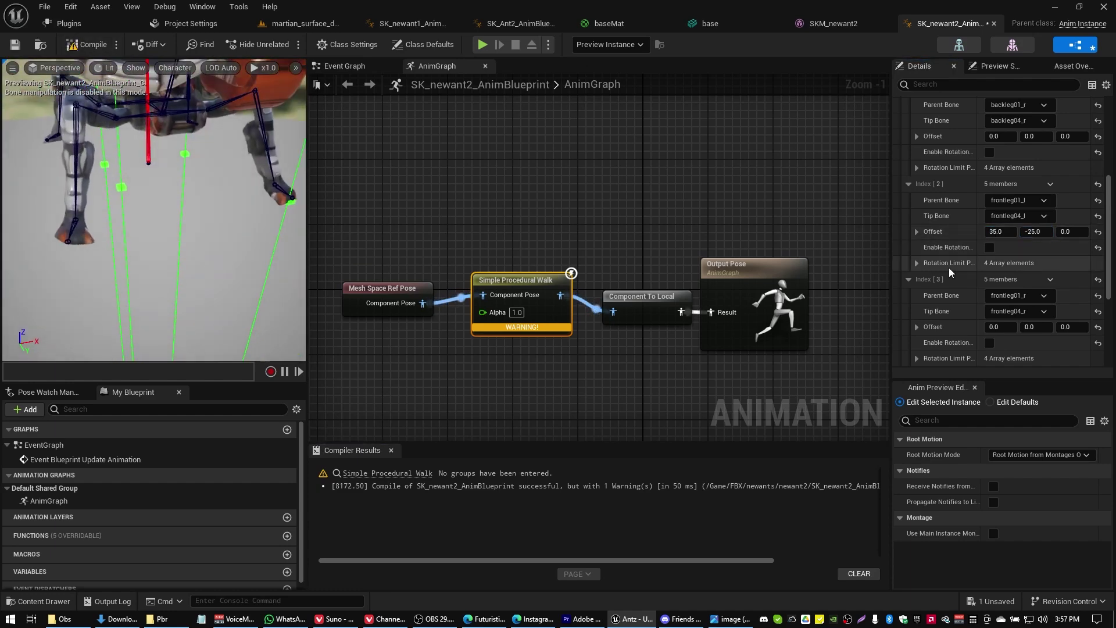
Step: Set the right front leg's offset to X 35 and Y 25, and compile
{"action": "left_click", "coordinate": [1000, 327]}
{"action": "type", "text": "35"}
{"action": "key", "text": "Tab"}
{"action": "type", "text": "25"}
{"action": "key", "text": "Return"}
{"action": "key", "text": "F7"}
Step: Set the back legs' offsets to X -45, Y -25 on the left and X -45, Y 25 on the right
{"action": "scroll", "coordinate": [988, 232], "scroll_direction": "up", "scroll_amount": 5}
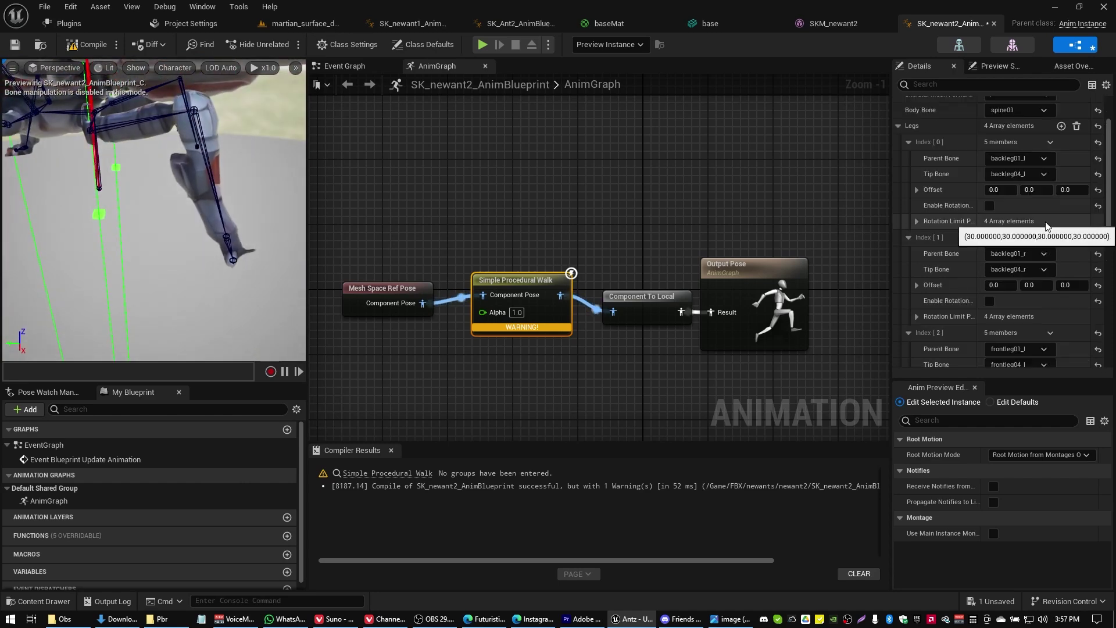
{"action": "left_click", "coordinate": [999, 208]}
{"action": "type", "text": "-50"}
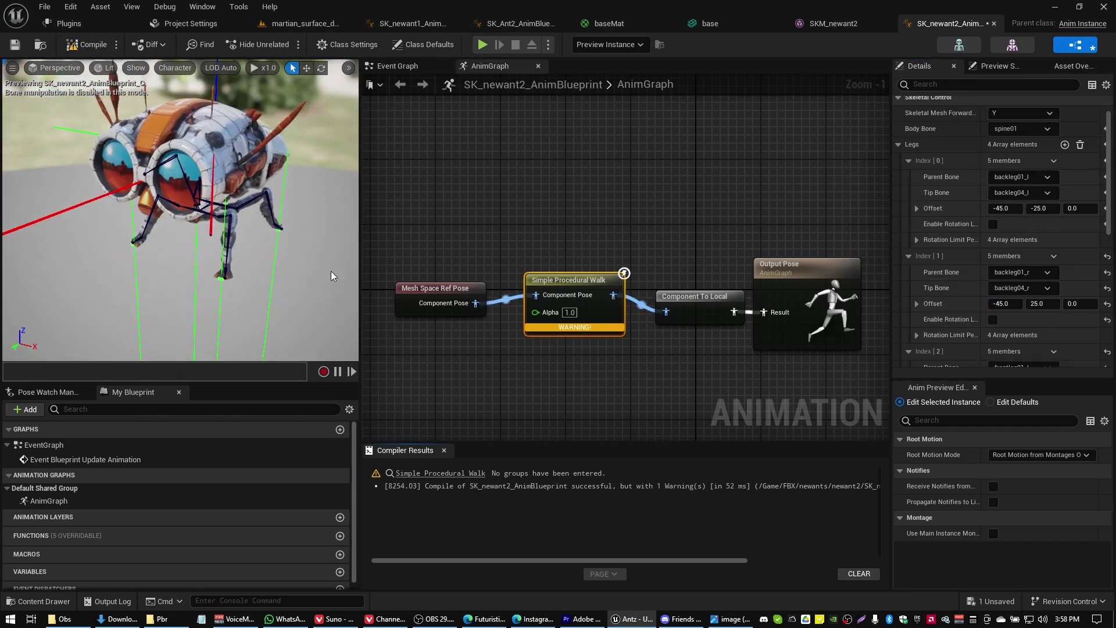
{"action": "scroll", "coordinate": [909, 237], "scroll_direction": "down", "scroll_amount": 5}
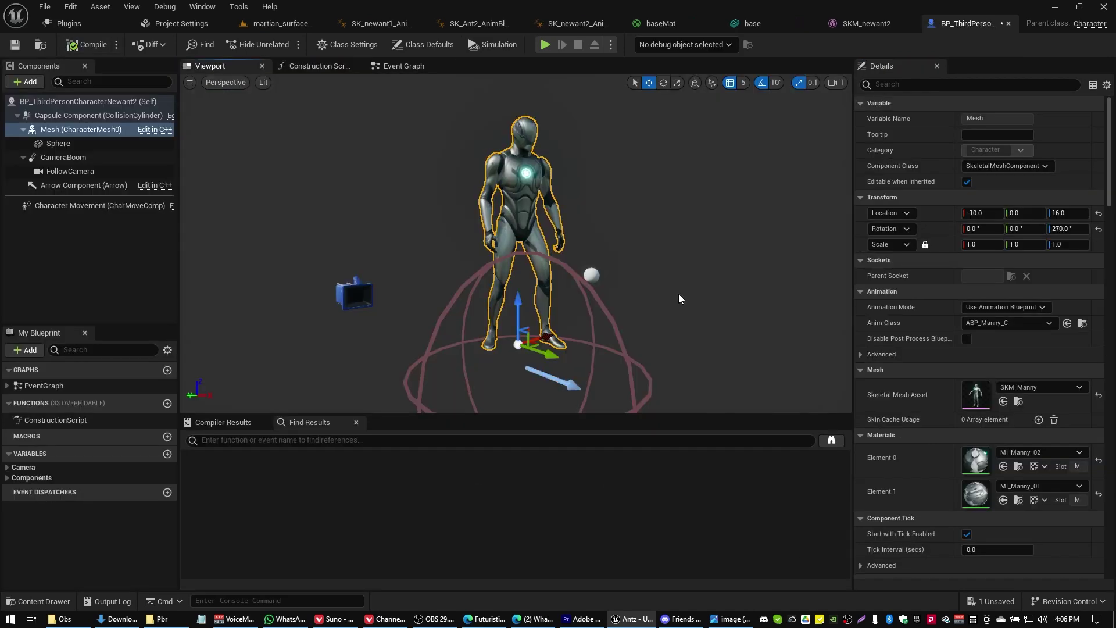
Step: Locate the BP_ThirdPersonCharacter blueprint in the ThirdPerson Blueprints folder of the project content
{"action": "right_click_drag", "start_coordinate": [678, 294], "coordinate": [681, 318]}
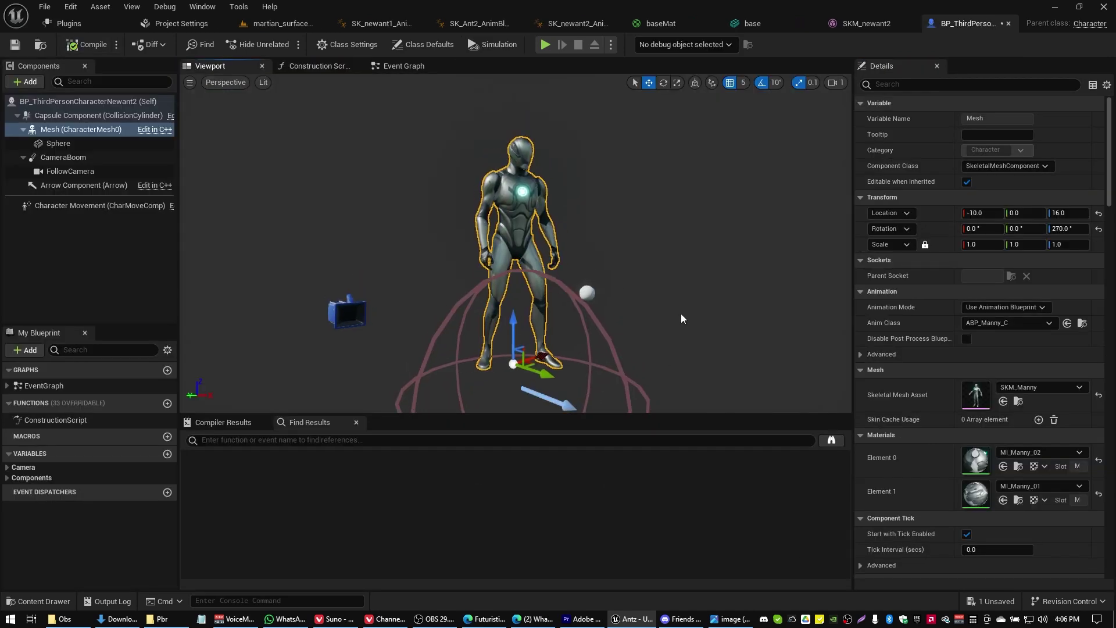
{"action": "key", "text": "ctrl+space"}
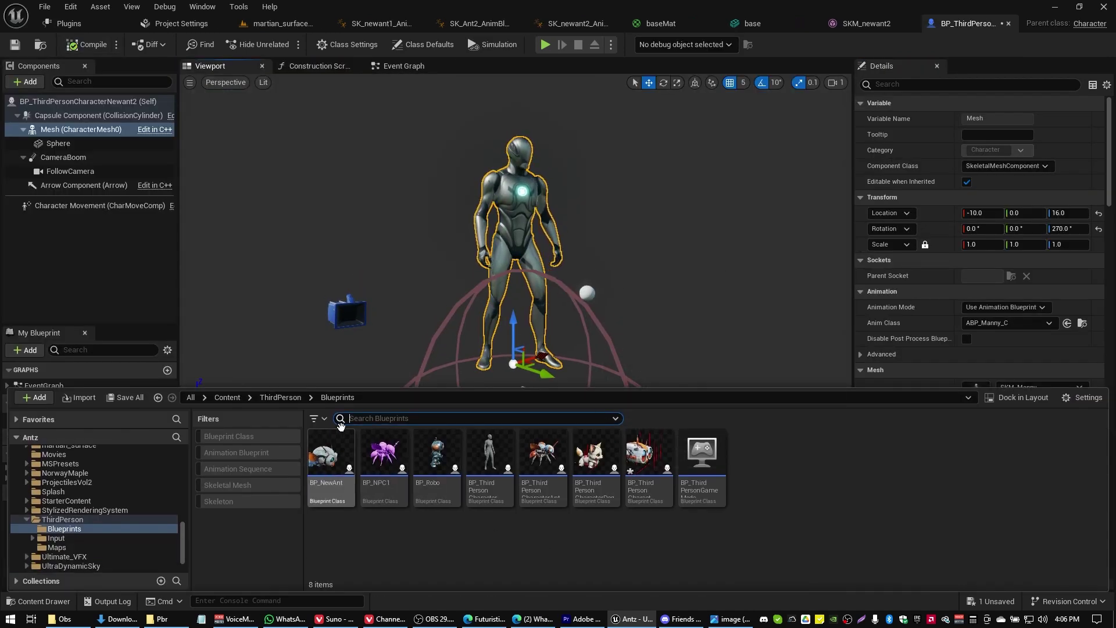
{"action": "left_click", "coordinate": [280, 397]}
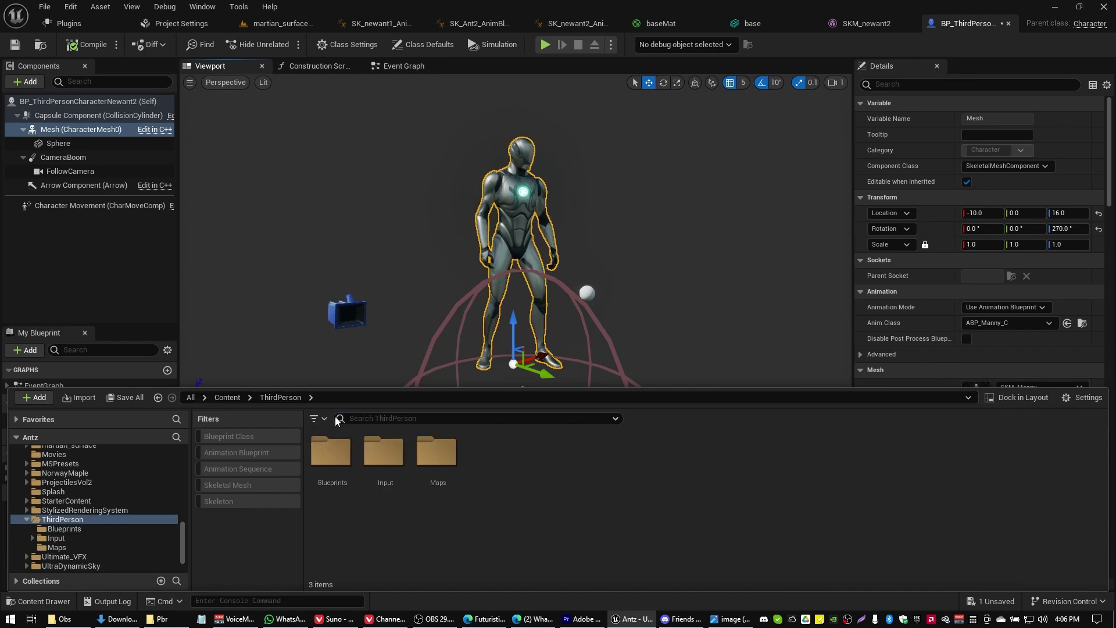
{"action": "double_click", "coordinate": [331, 457]}
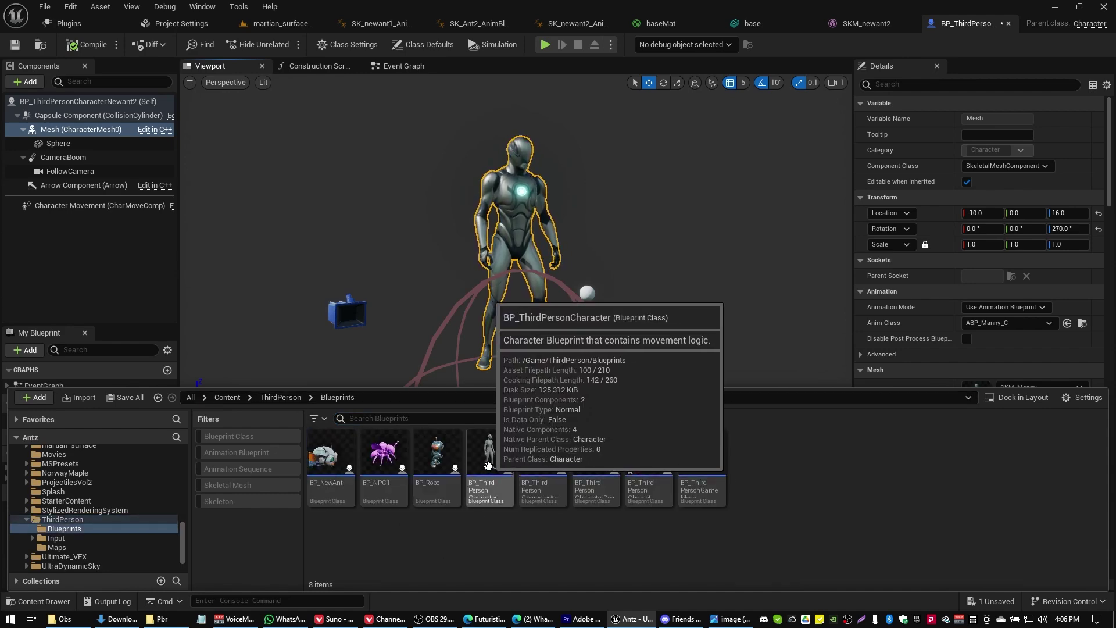
{"action": "mouse_move", "coordinate": [584, 352]}
{"action": "left_mouse_down"}
{"action": "mouse_move", "coordinate": [584, 328]}
{"action": "mouse_move", "coordinate": [583, 384]}
{"action": "mouse_move", "coordinate": [583, 343]}
{"action": "left_mouse_up"}
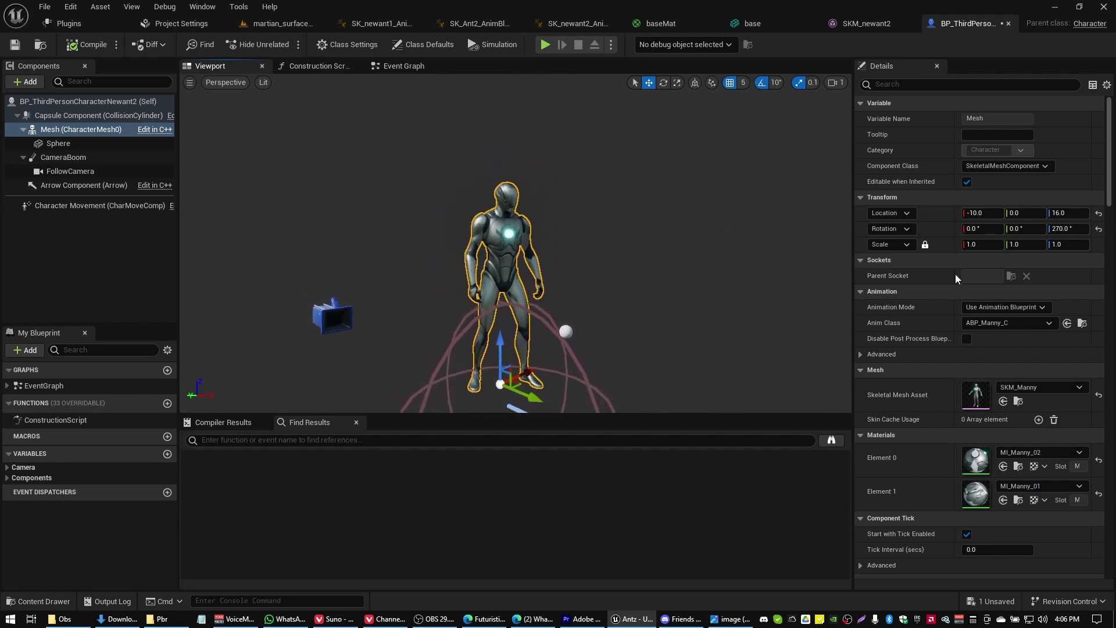
Step: Assign skeletal mesh SKM_newant2 and anim class SK_newant2_AnimBlueprint to the Mesh component of BP_ThirdPersonCharacterNewant2
{"action": "left_click", "coordinate": [1025, 388]}
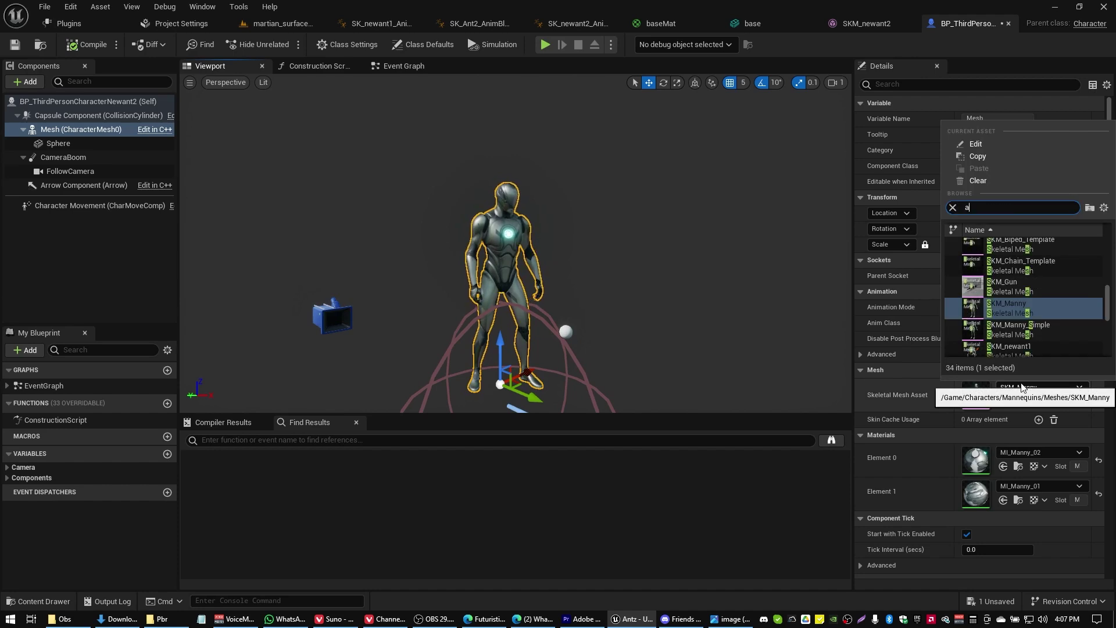
{"action": "type", "text": "ant"}
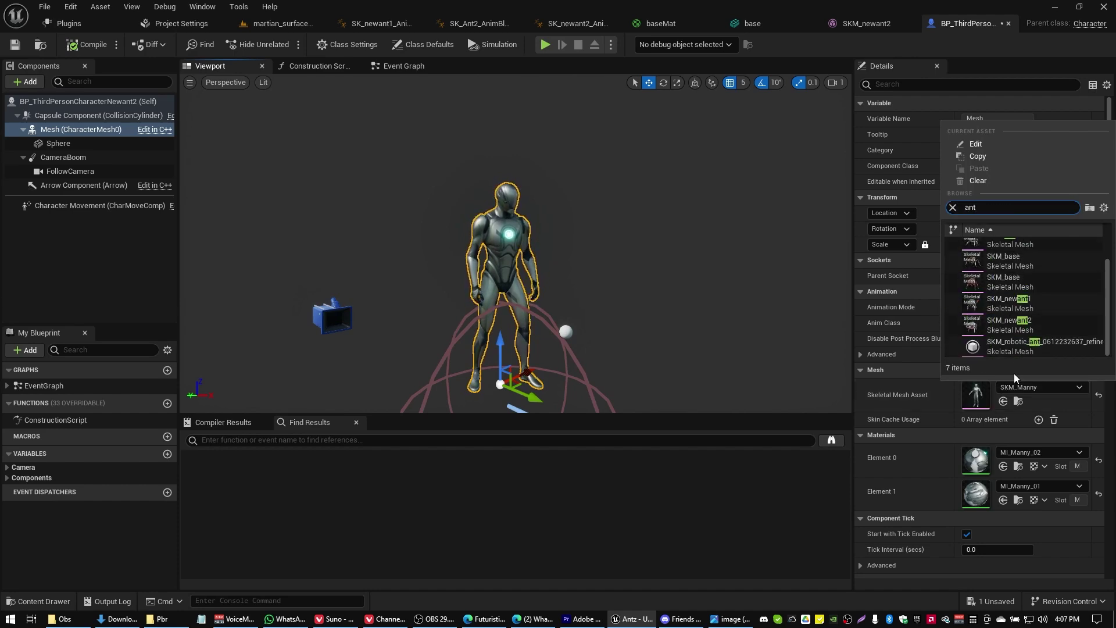
{"action": "left_click", "coordinate": [1015, 325]}
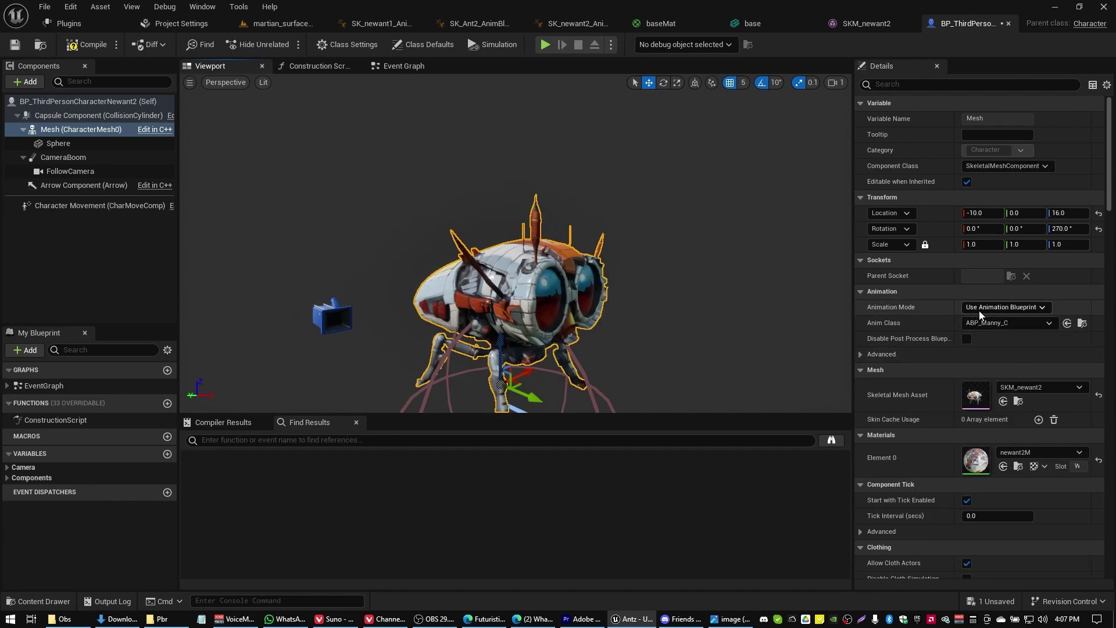
{"action": "left_click", "coordinate": [988, 321]}
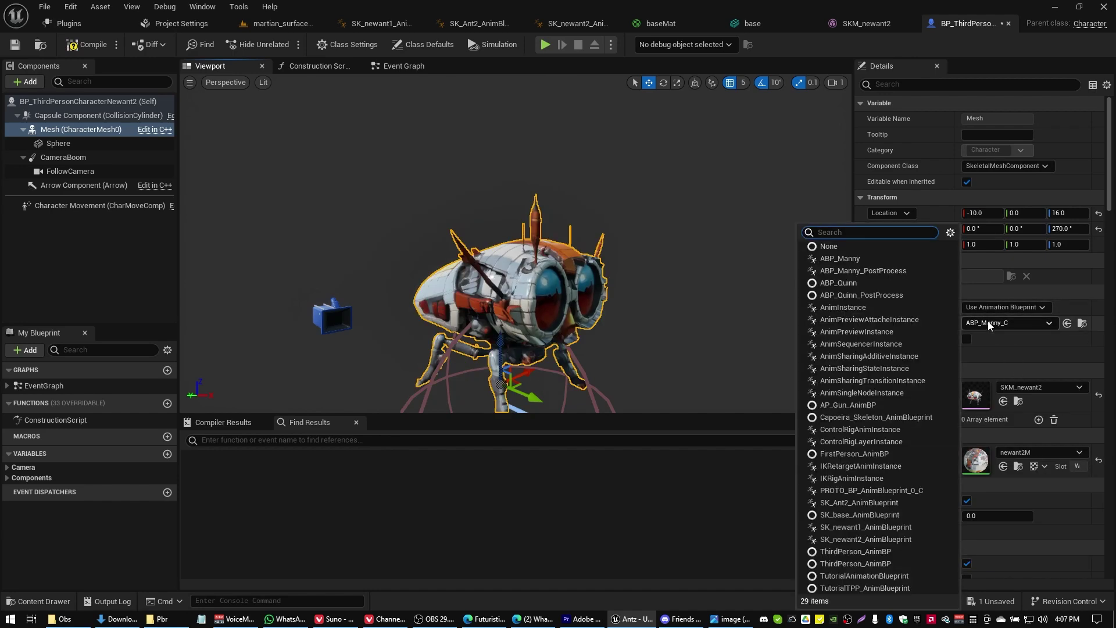
{"action": "type", "text": "ant2"}
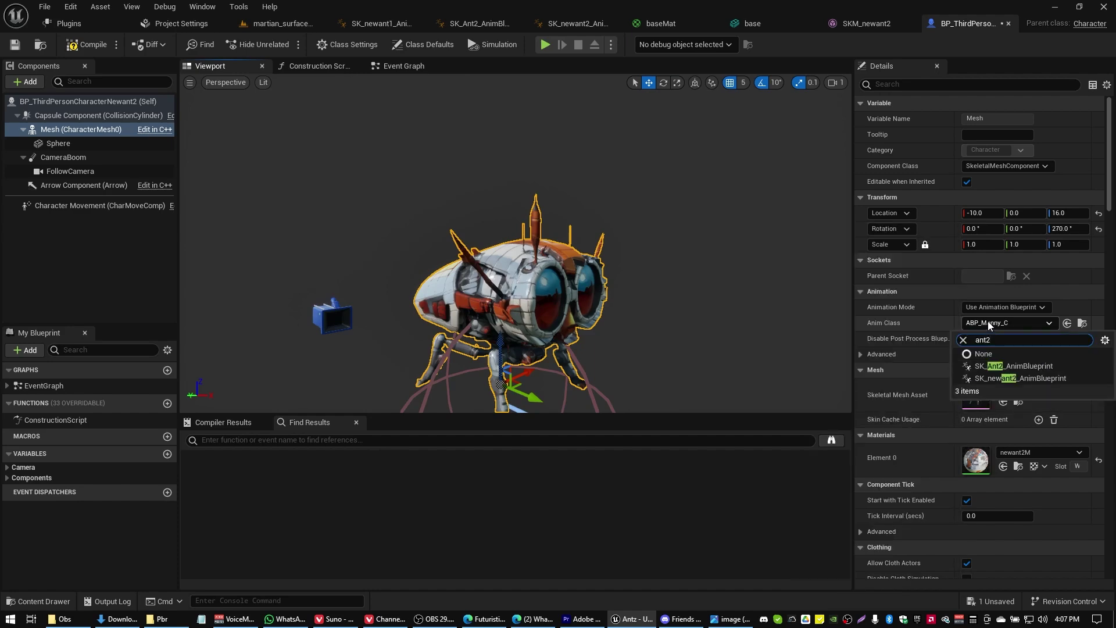
{"action": "left_click", "coordinate": [1007, 379]}
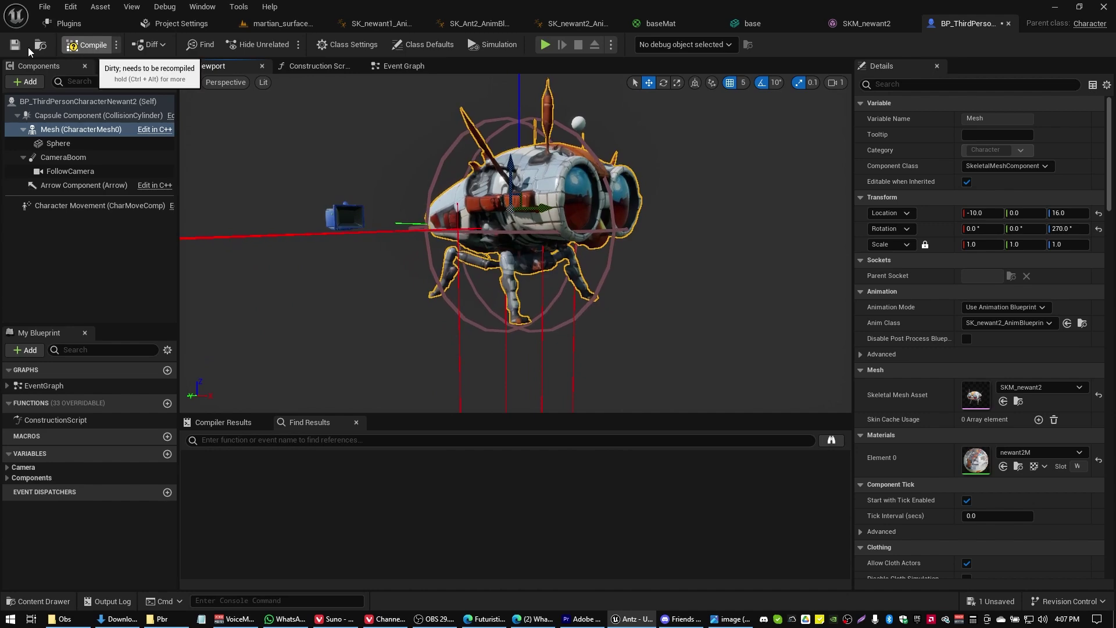